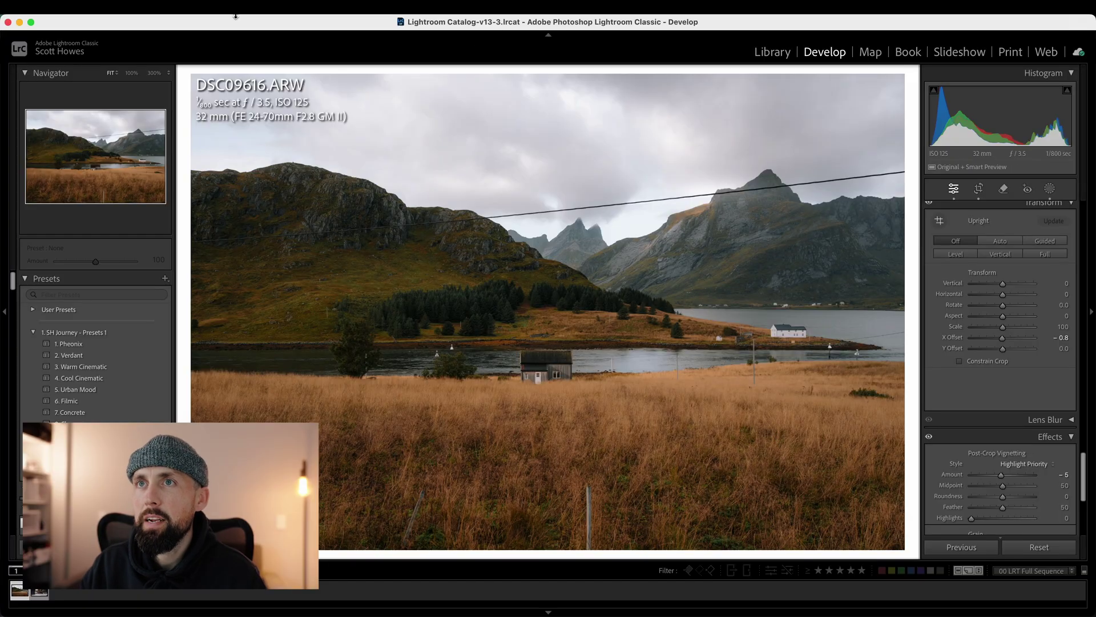
Edit a copy of the landscape with its Lightroom adjustments in Luminar Neo
right_click(216, 20)
mouse_move(209, 74)
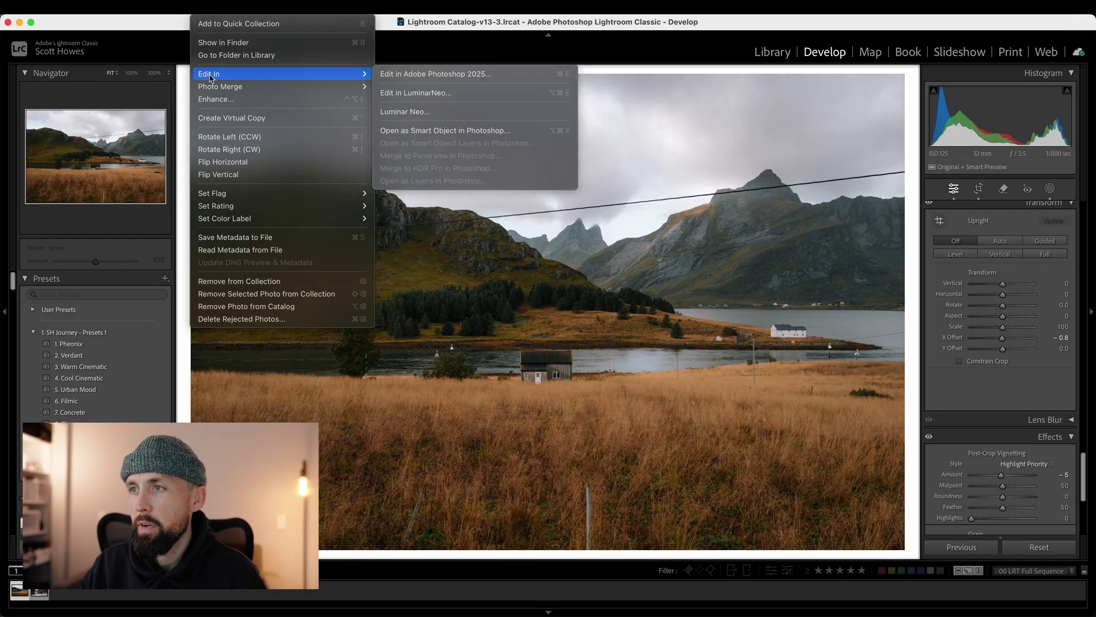
left_click(431, 94)
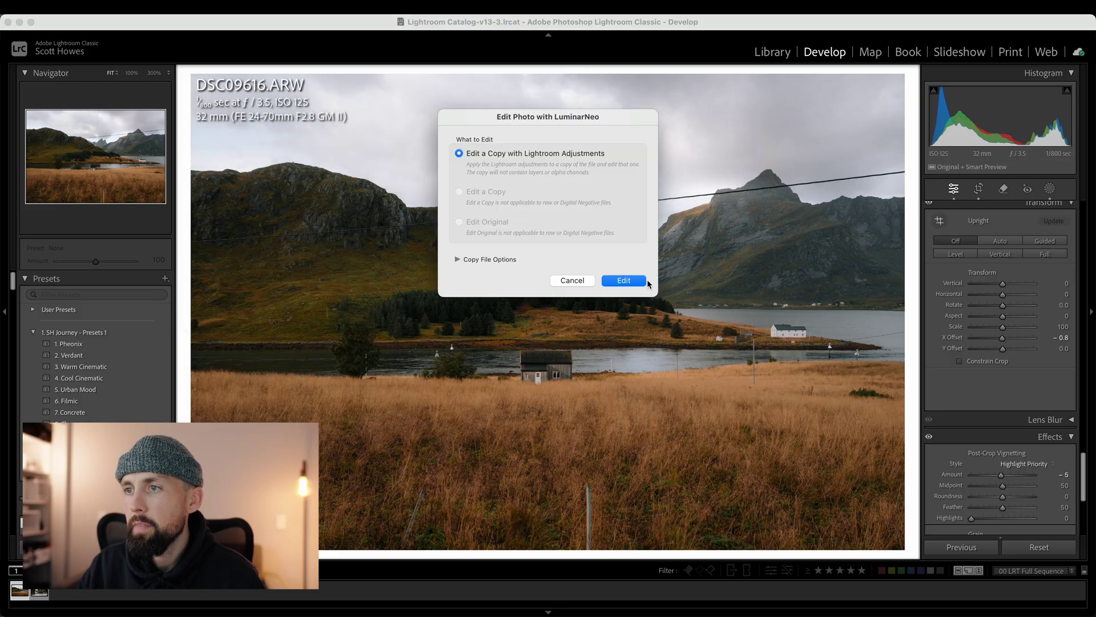
left_click(624, 280)
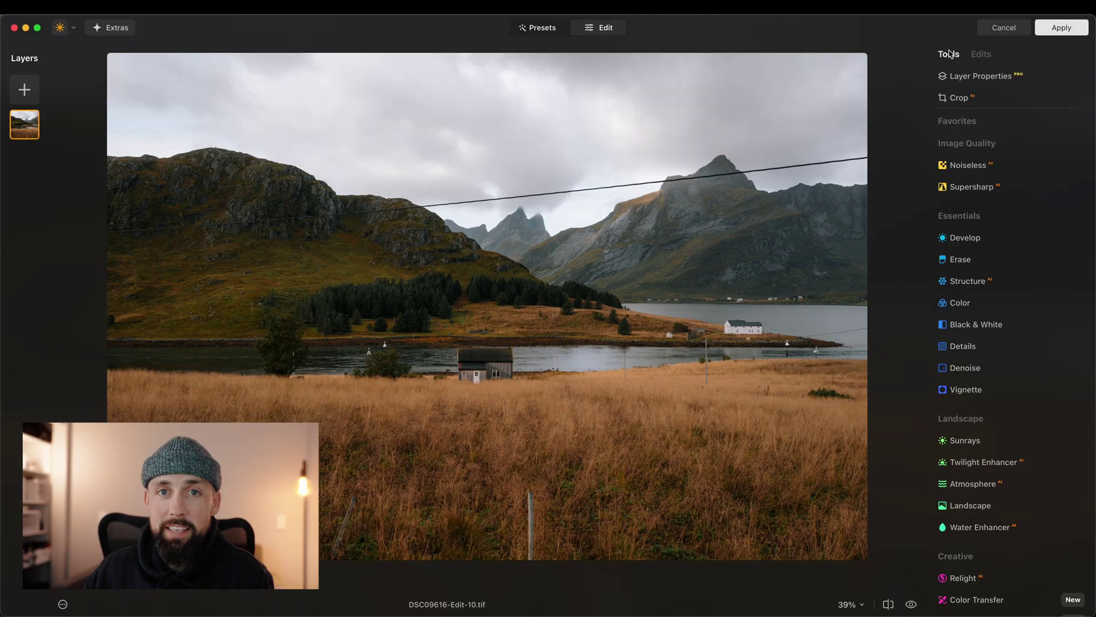
Use the Erase tool's Remove Powerlines to clear the lines from the sky
left_click(954, 260)
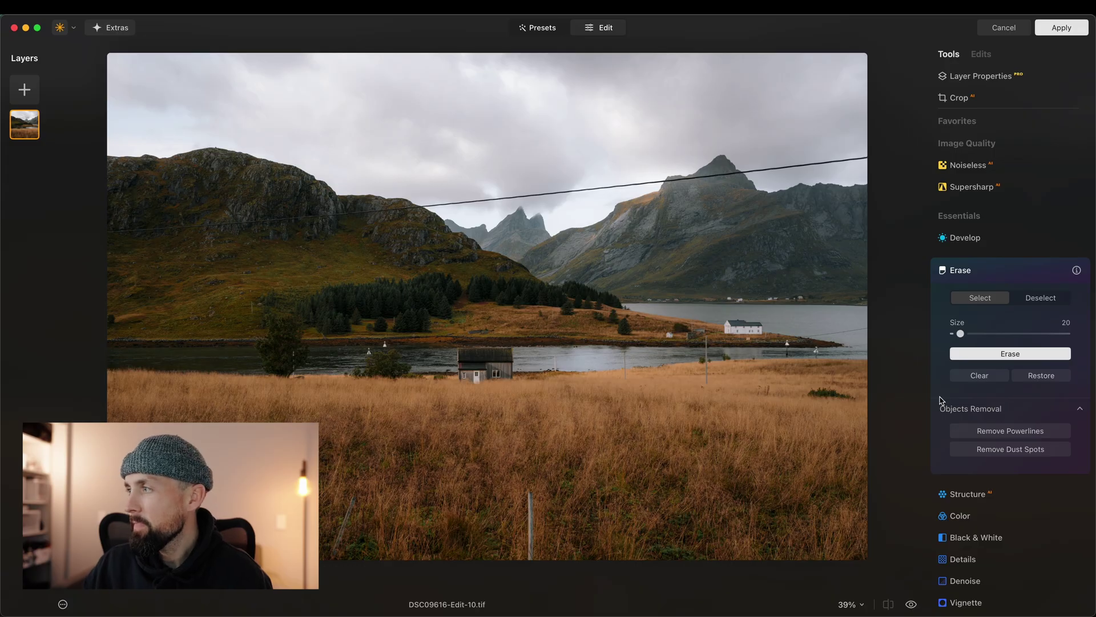
left_click(977, 434)
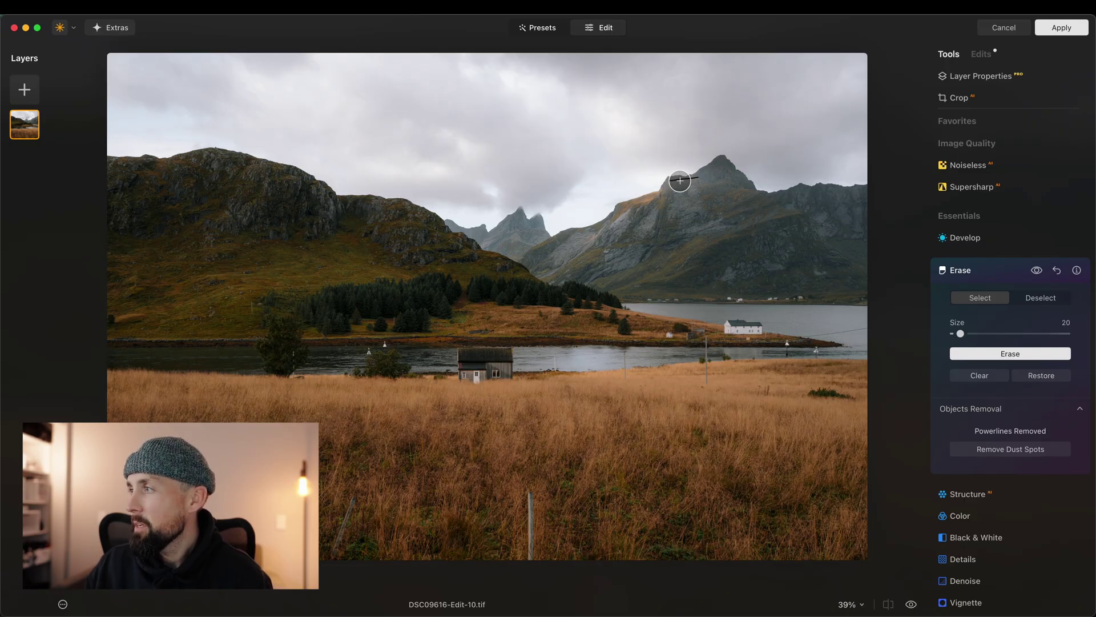
With an erase brush of size 10, mark the leftover line stub on the ridge
left_click_drag(960, 334, 932, 338)
scroll(676, 174, "up", 5)
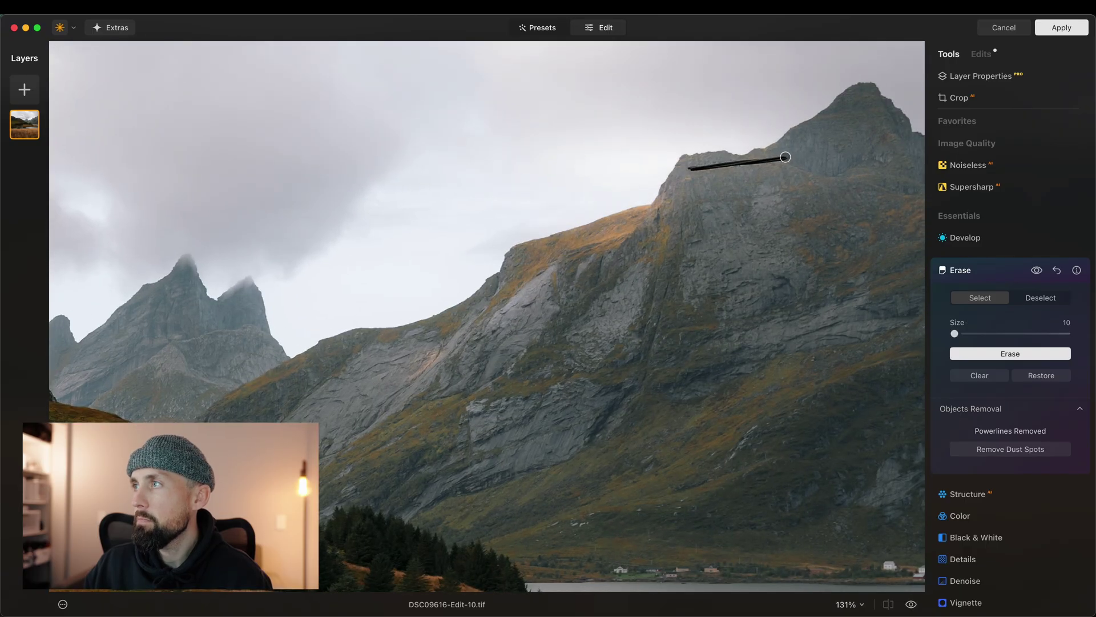
left_click_drag(783, 157, 690, 169)
scroll(502, 318, "down", 10)
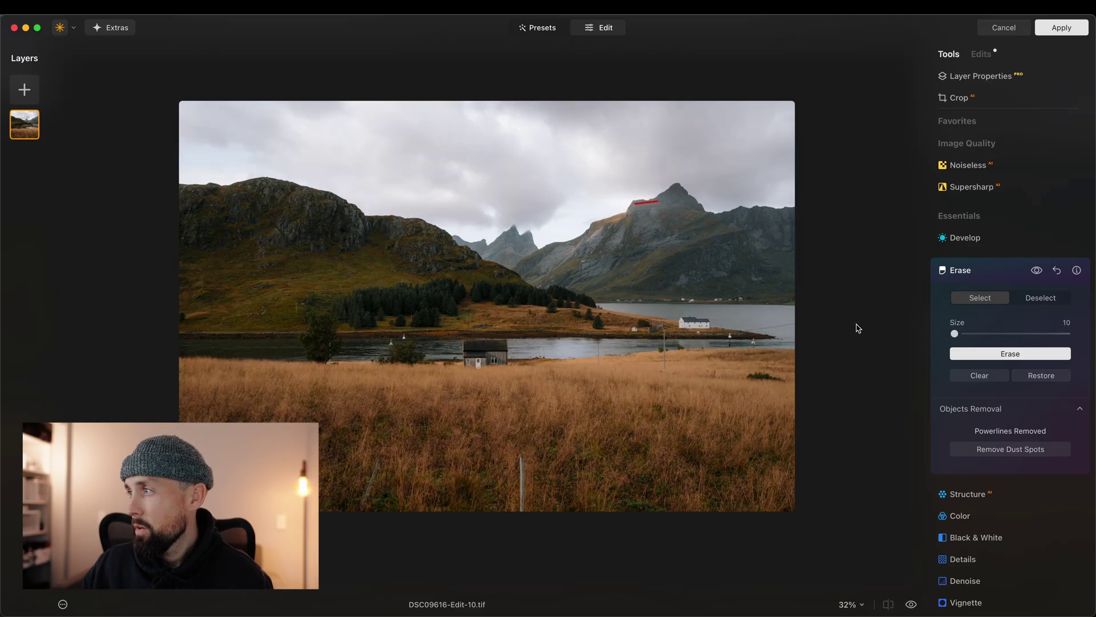
Mark the grass posts at size 14 and the shoreline poles at size 10, then erase everything marked
left_click_drag(956, 335, 958, 334)
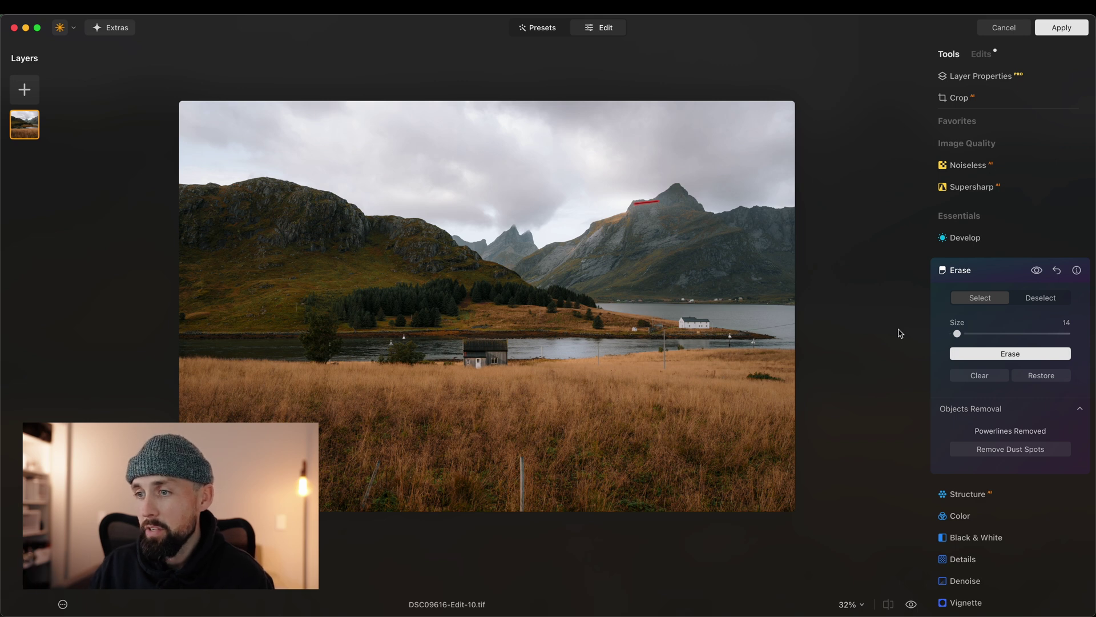
left_click_drag(376, 460, 361, 499)
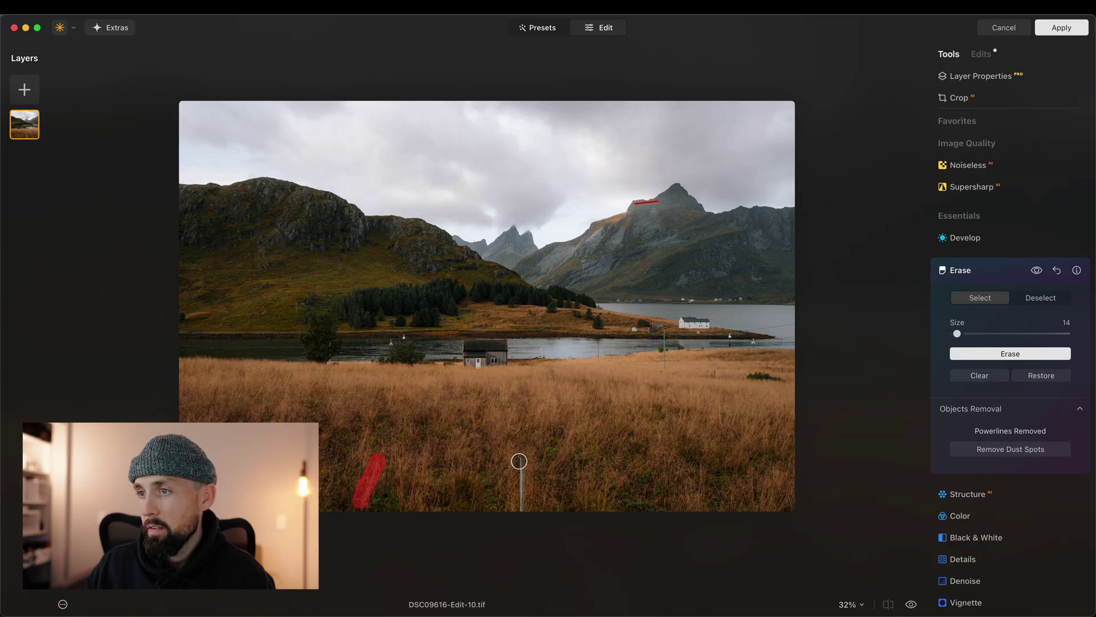
left_click_drag(519, 458, 522, 509)
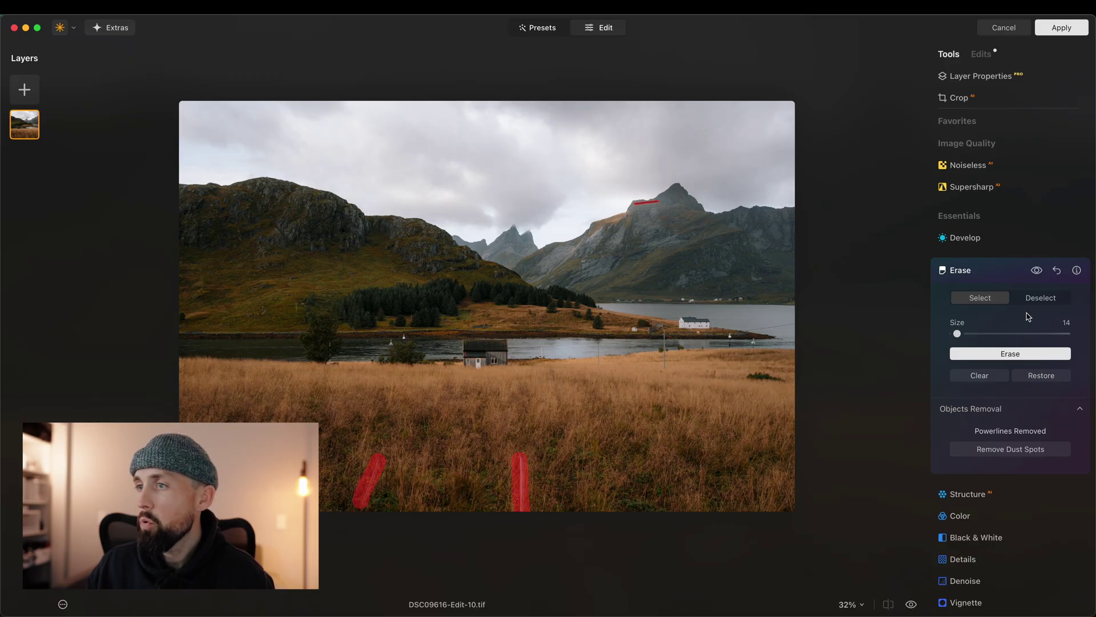
left_click_drag(957, 333, 954, 333)
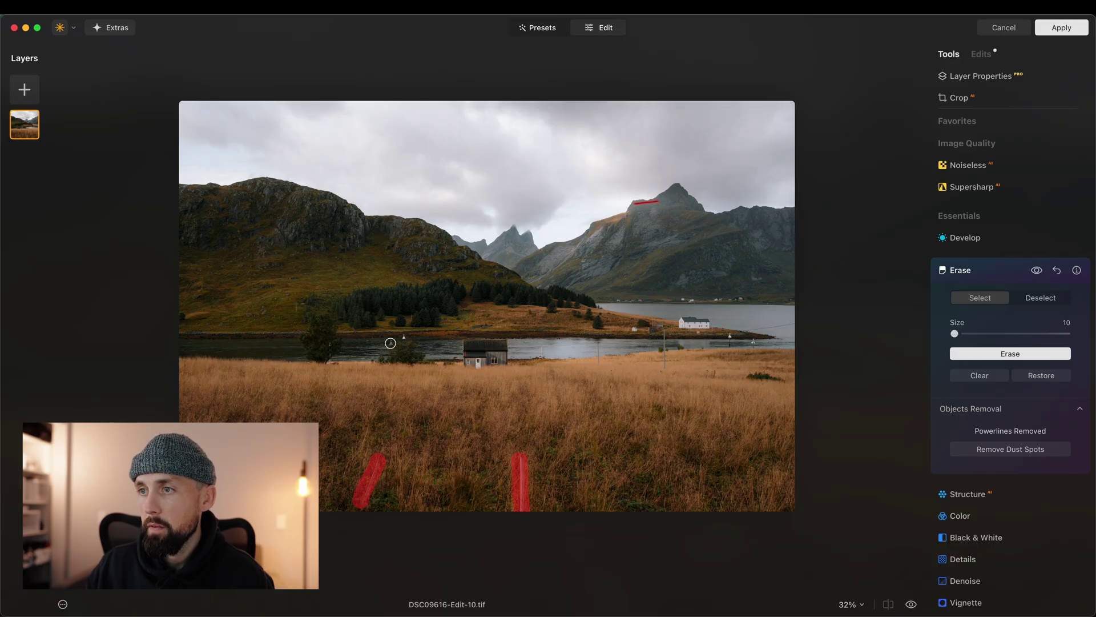
left_click_drag(390, 343, 398, 338)
left_click(403, 337)
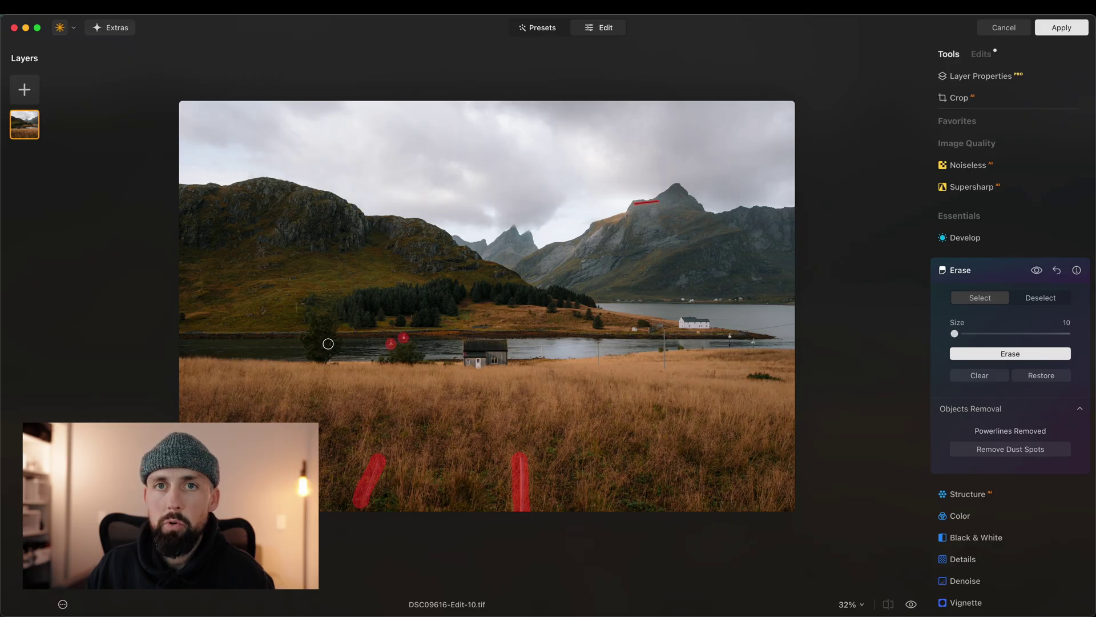
left_click_drag(328, 344, 330, 368)
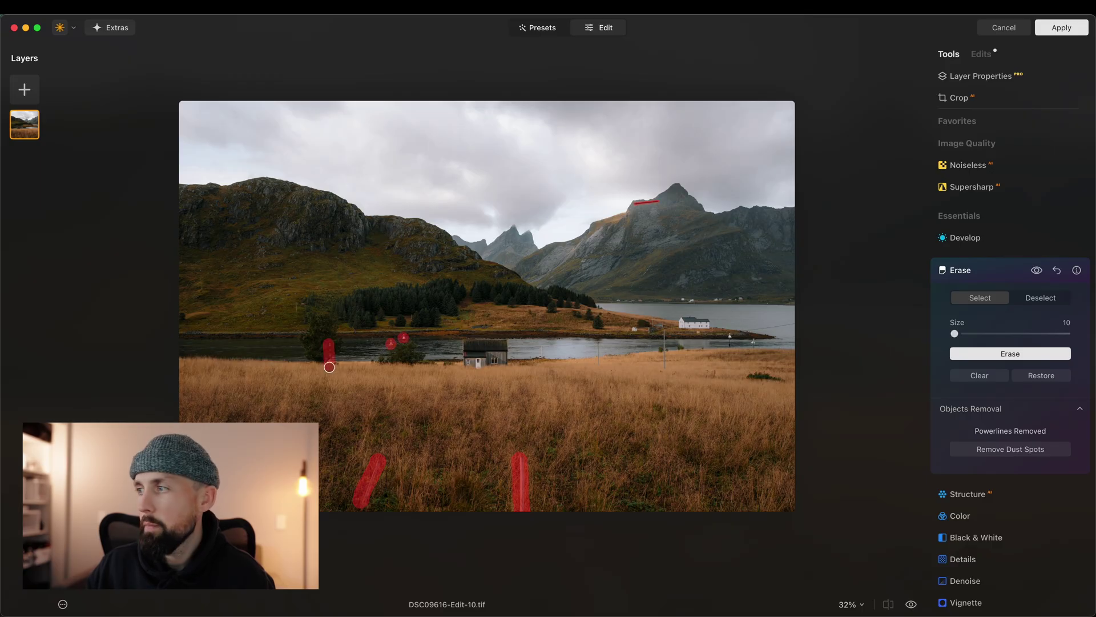
left_click(1022, 354)
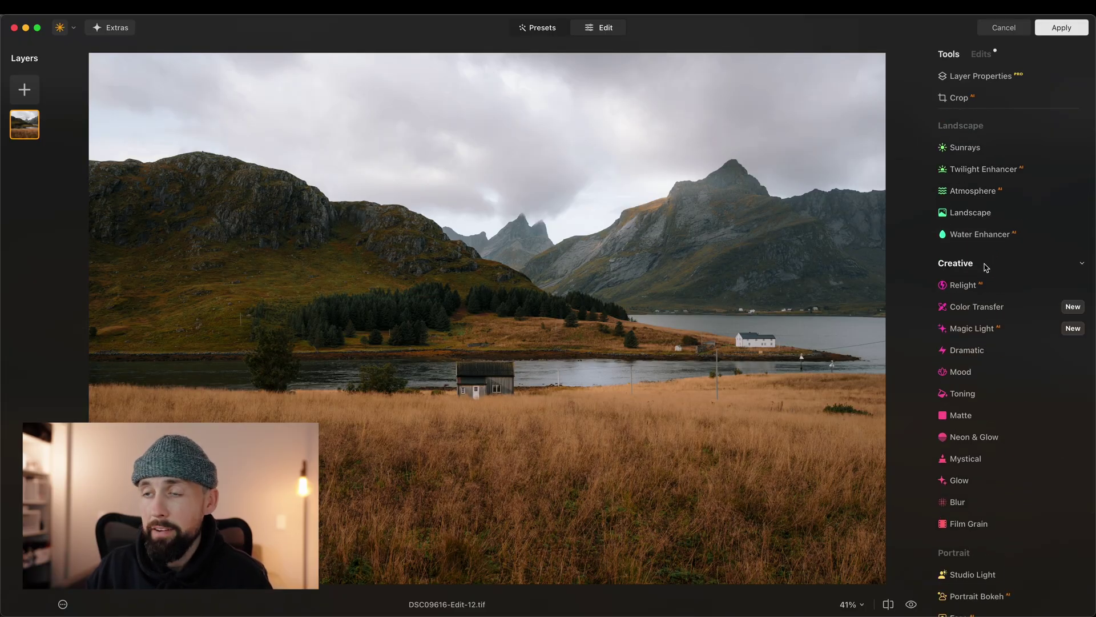
Open the Mystical effect and set its Amount to 28
left_click(961, 459)
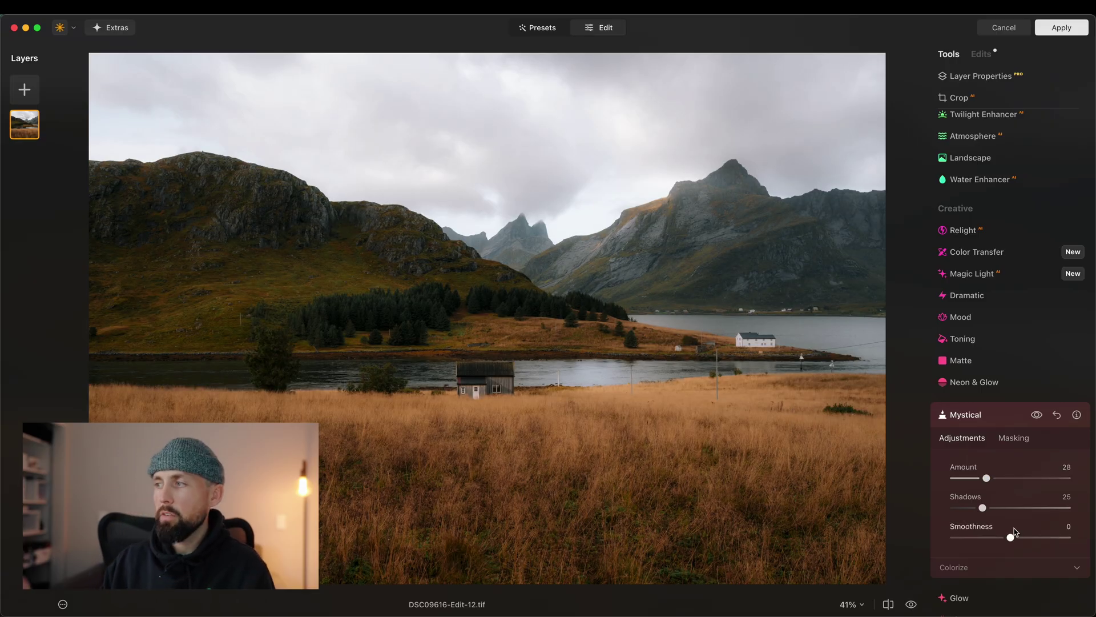
Set Mystical Shadows to 27 and Smoothness to -46, toggling the glow to compare
left_click(1036, 419)
left_click(1037, 419)
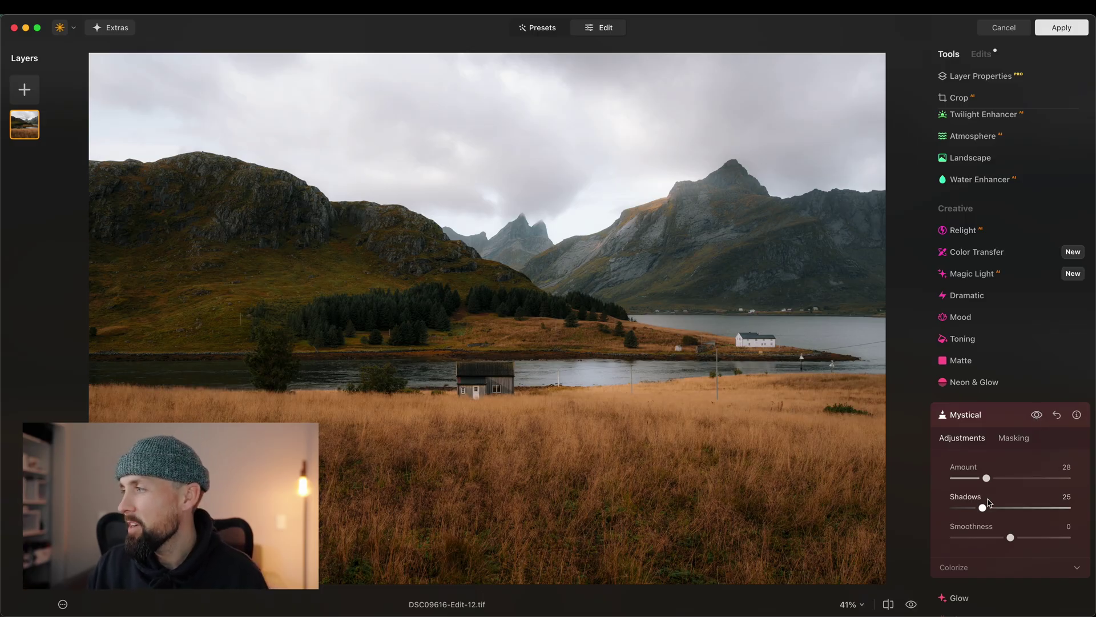
scroll(989, 503, "down", 1)
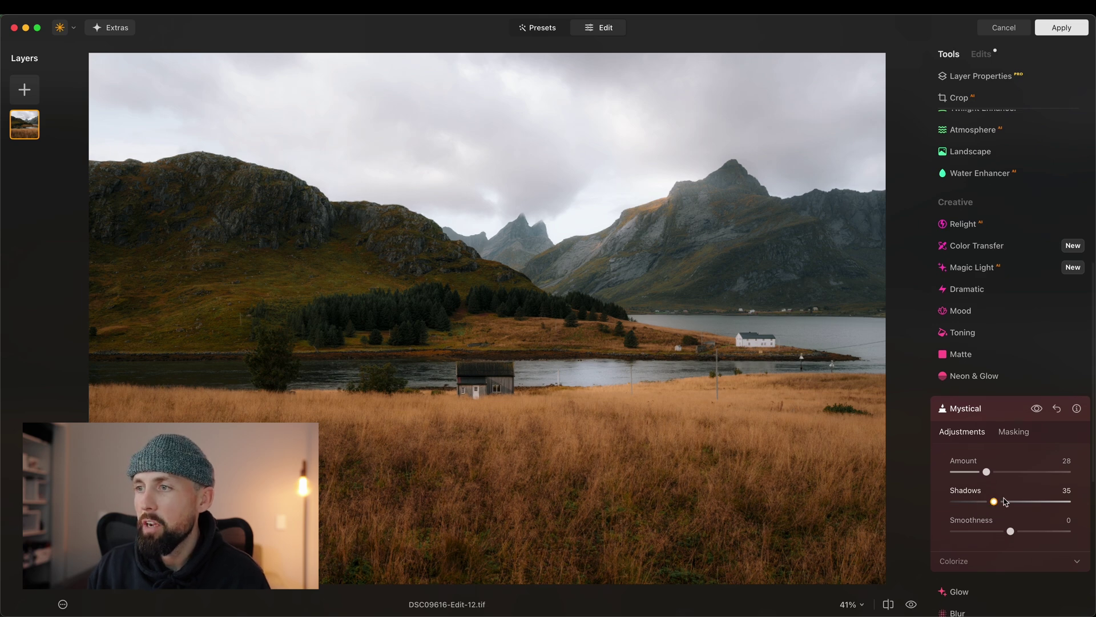
left_click_drag(984, 503, 1094, 495)
key("super+z")
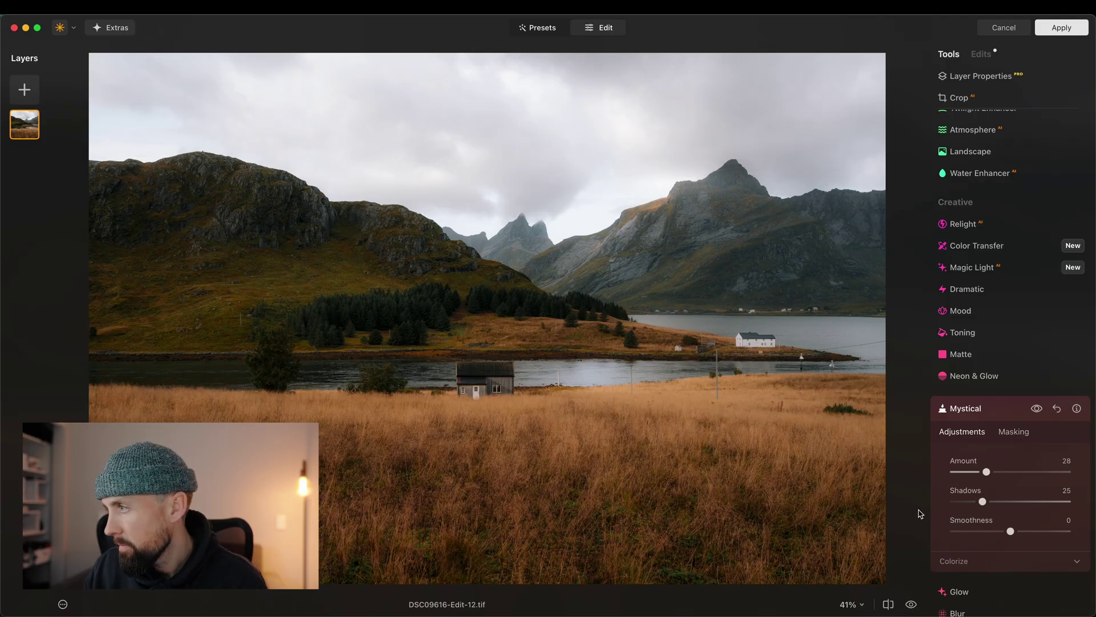
left_click_drag(986, 505, 982, 508)
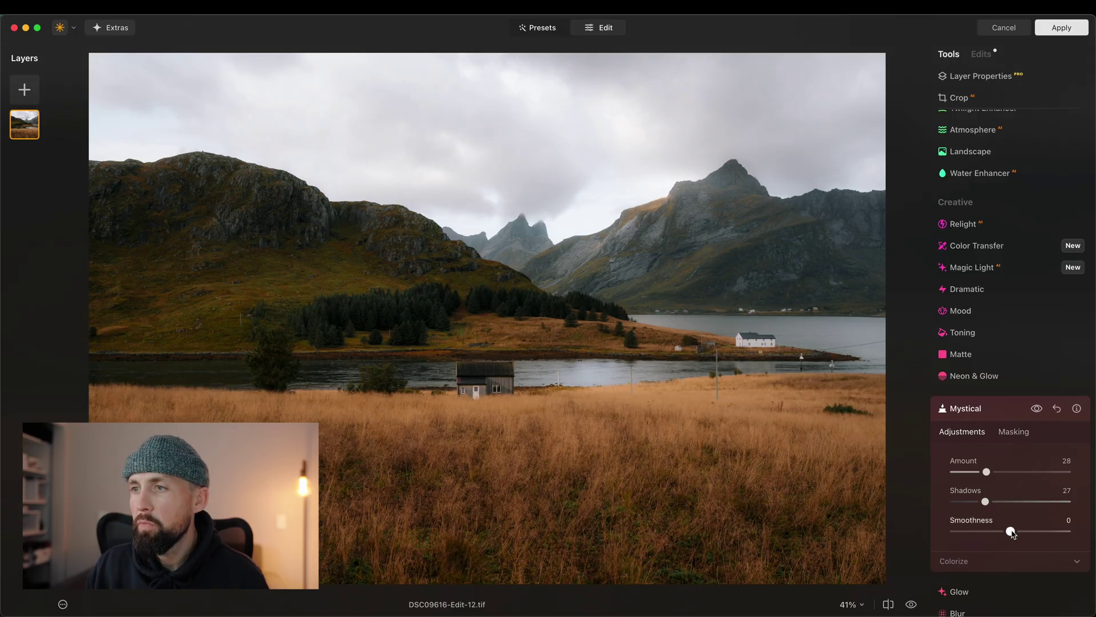
left_click_drag(1011, 532, 985, 541)
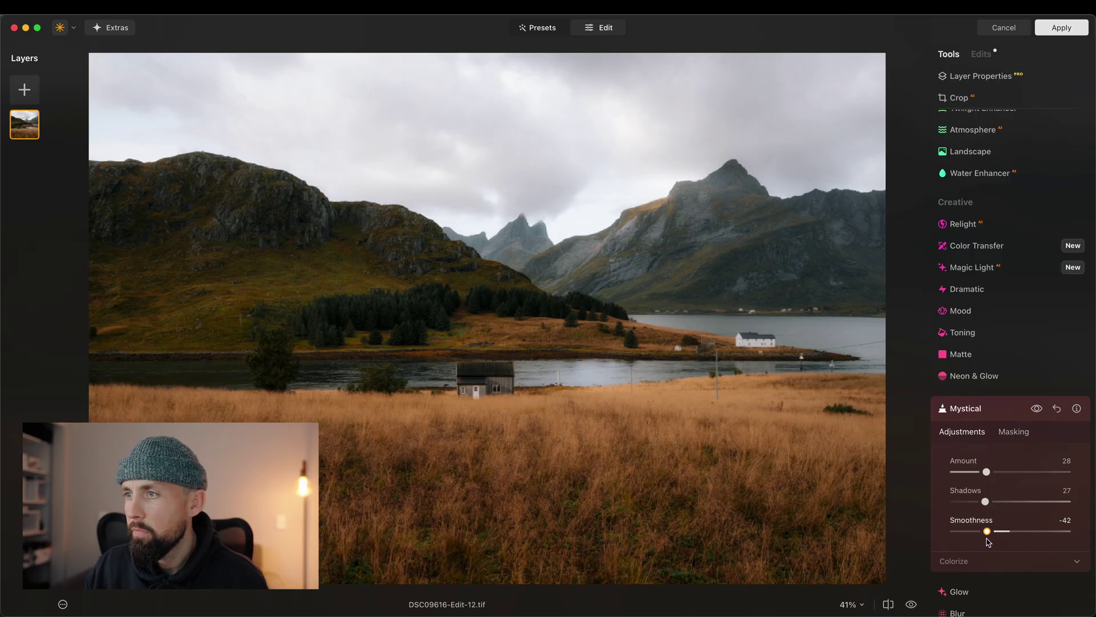
left_click_drag(986, 541, 984, 541)
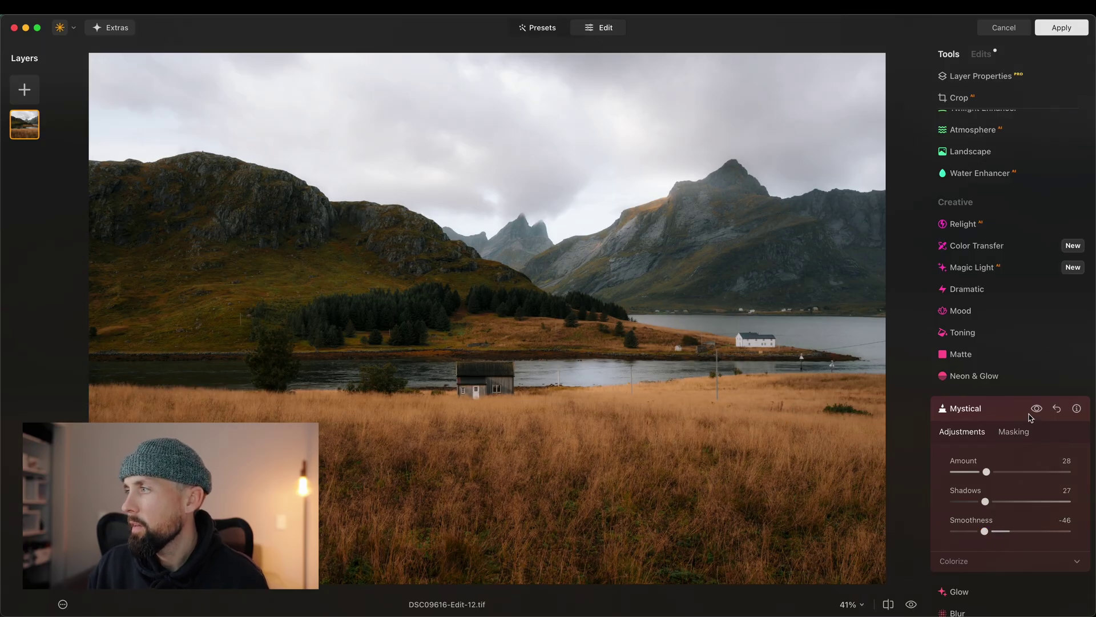
scroll(1035, 417, "down", 2)
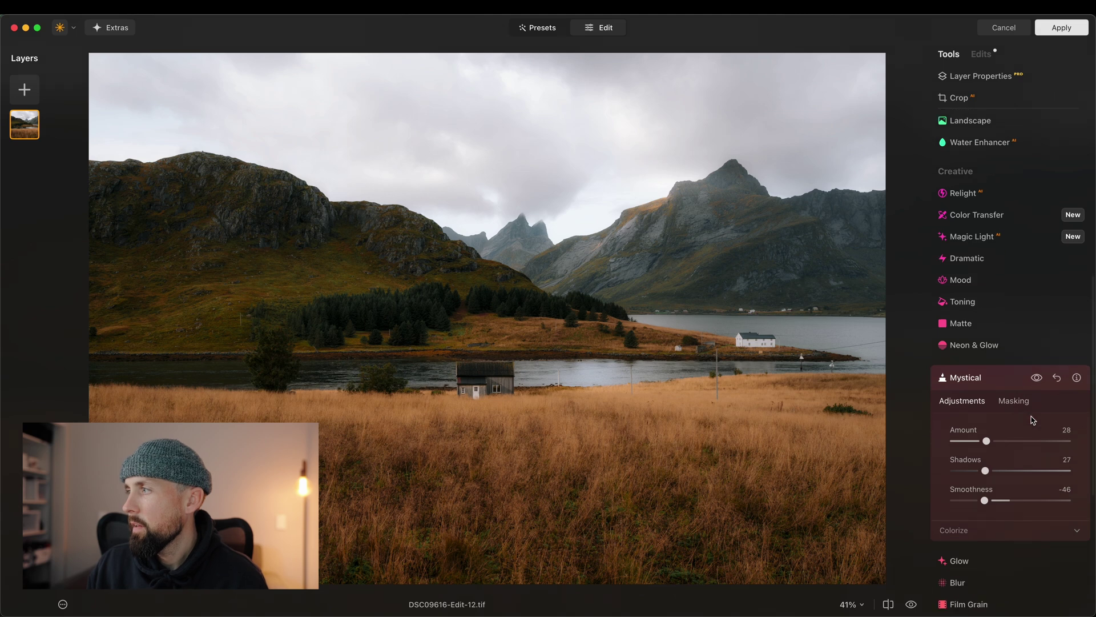
left_click(1036, 379)
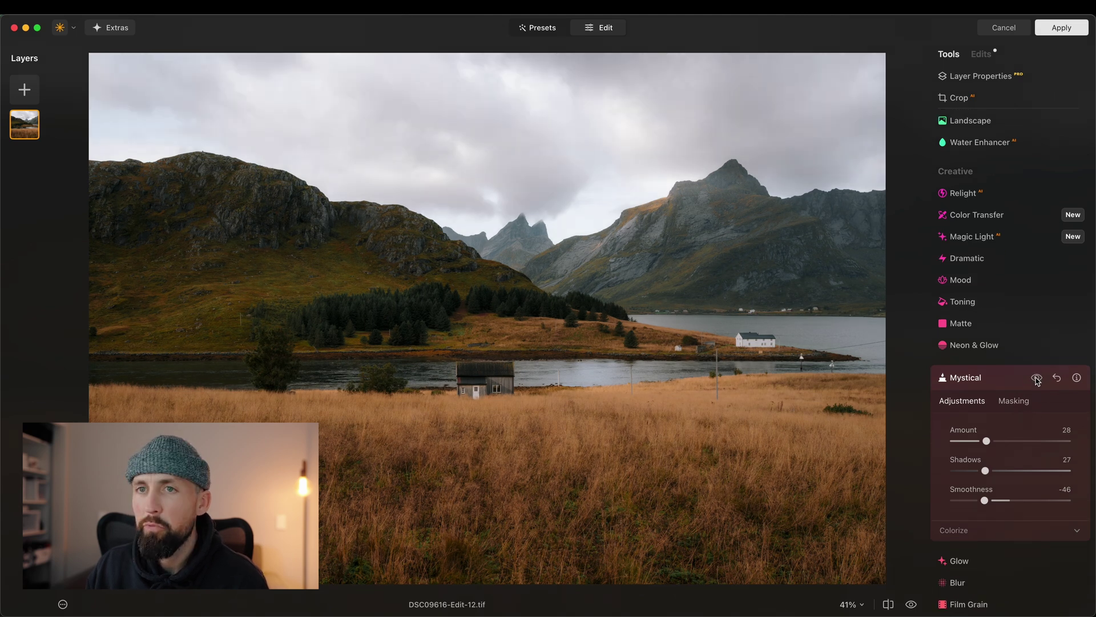
left_click(1037, 379)
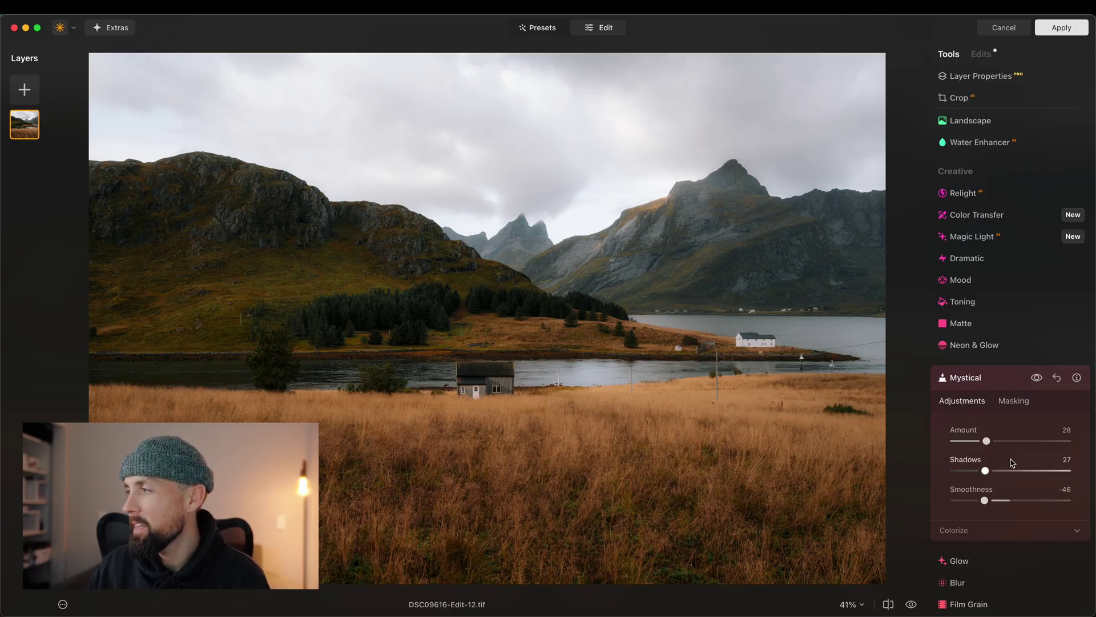
Expand Mystical's Colorize options, test Saturation at both extremes, and return it to 0
left_click(1005, 540)
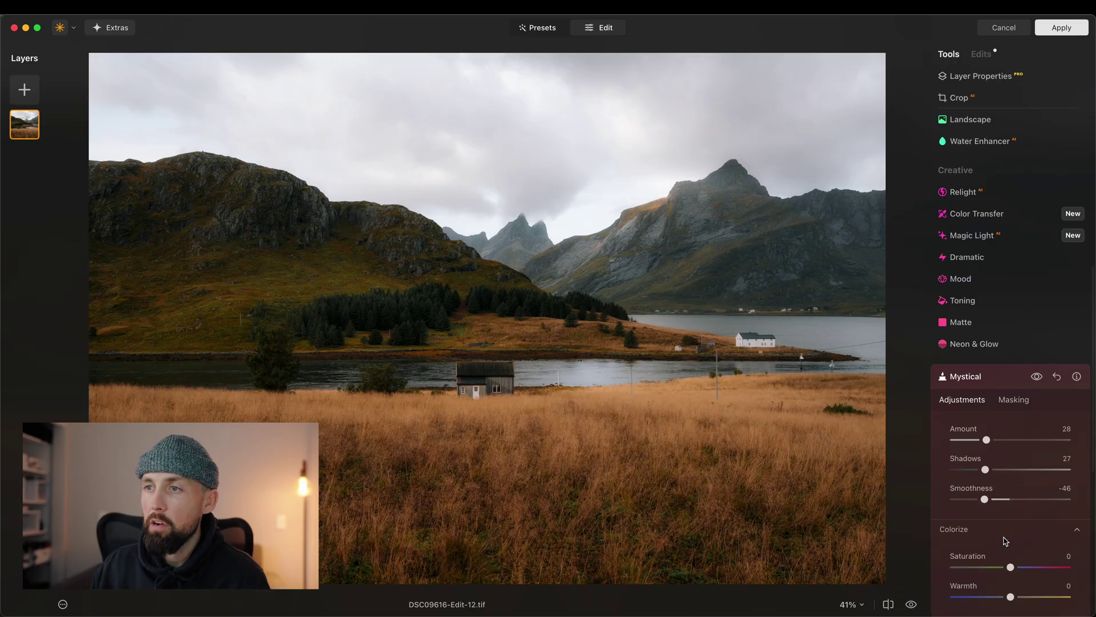
scroll(1006, 541, "down", 1)
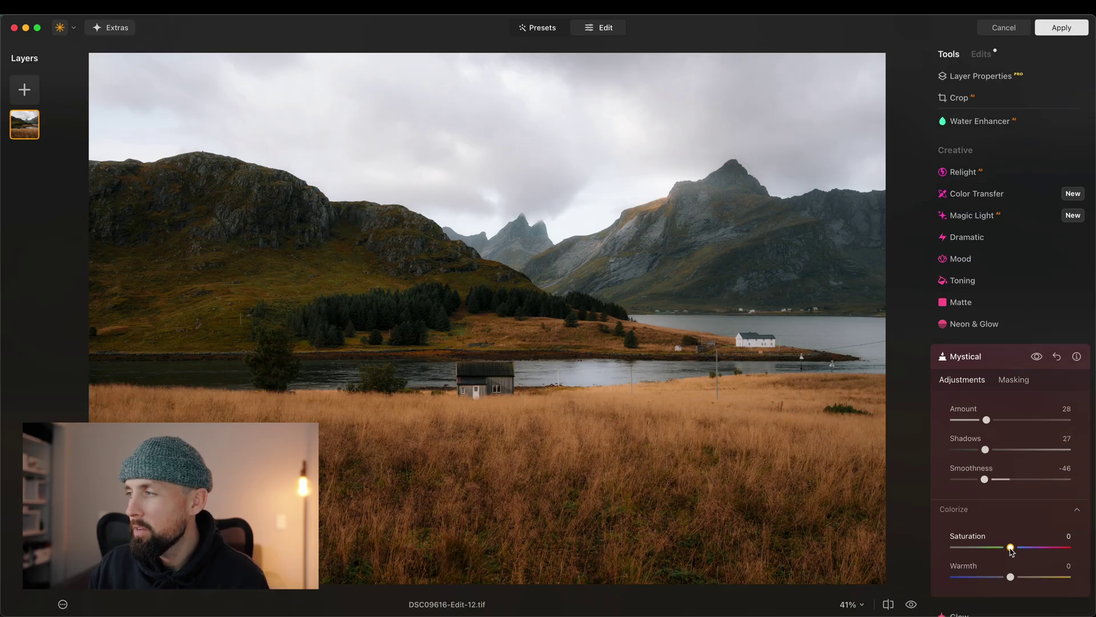
left_click_drag(1010, 549, 882, 561)
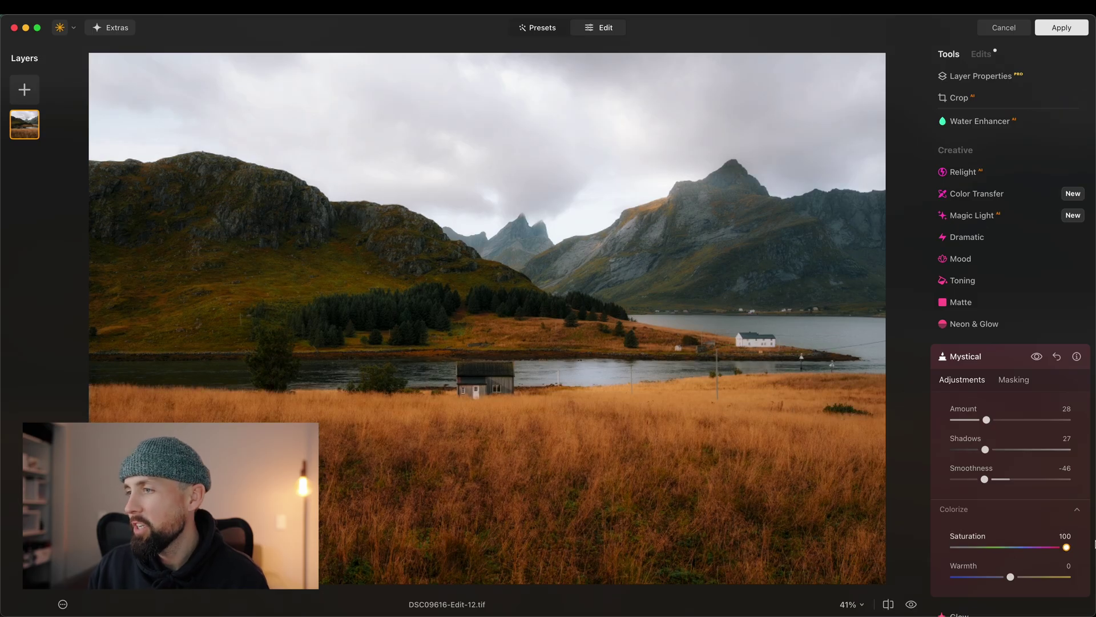
left_click_drag(1095, 543, 1093, 540)
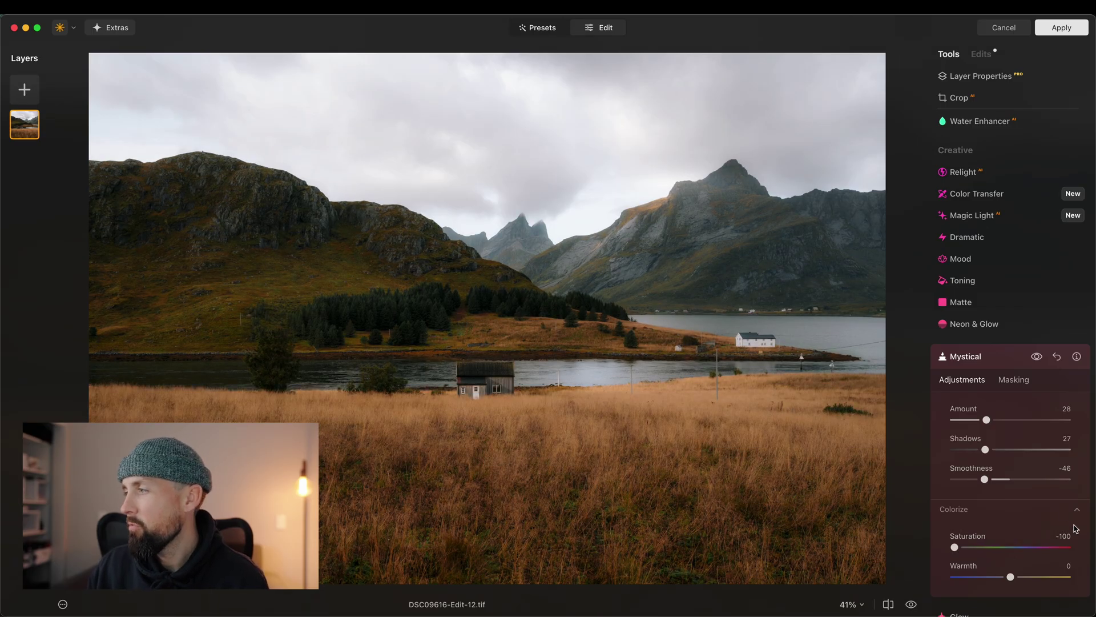
key("super+z")
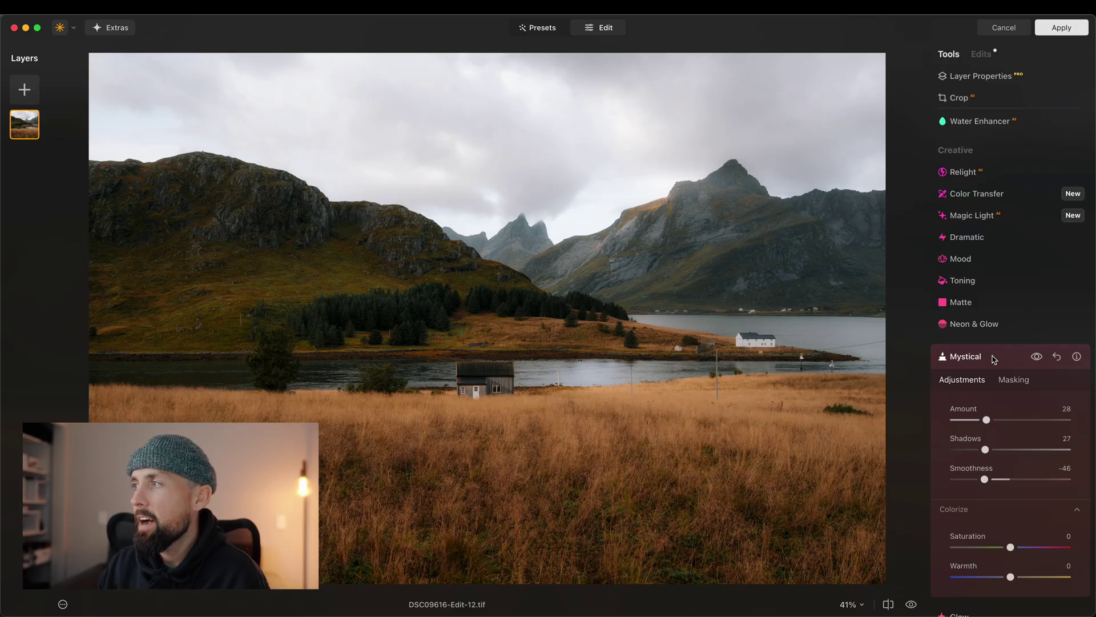
Apply the Mystical preset from My Presets to the landscape and view it without the look
left_click(547, 27)
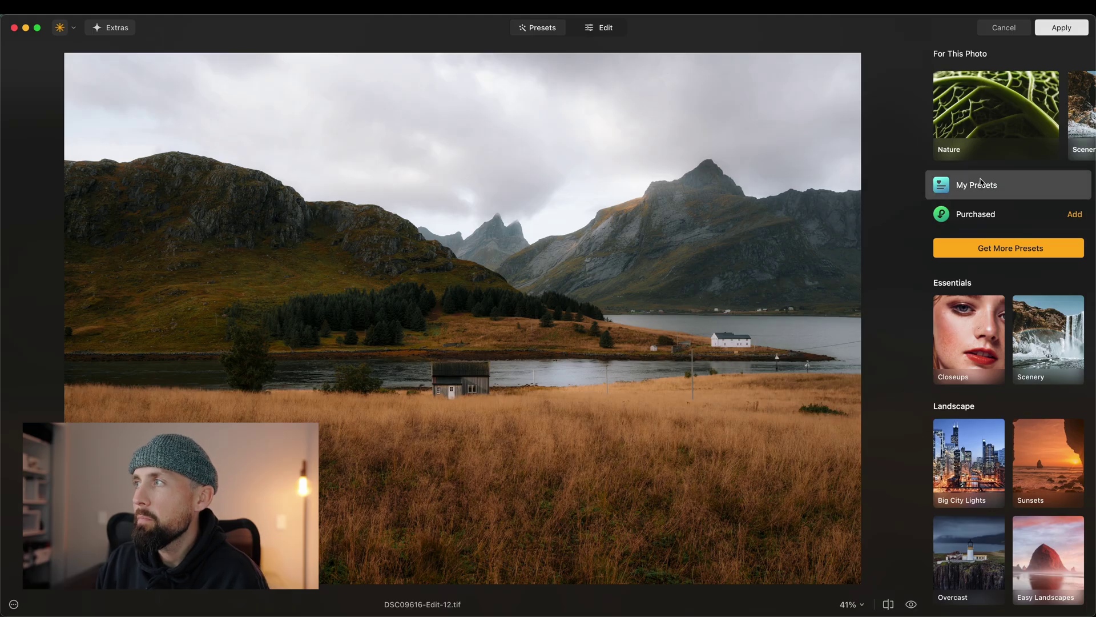
left_click(980, 183)
left_click(981, 168)
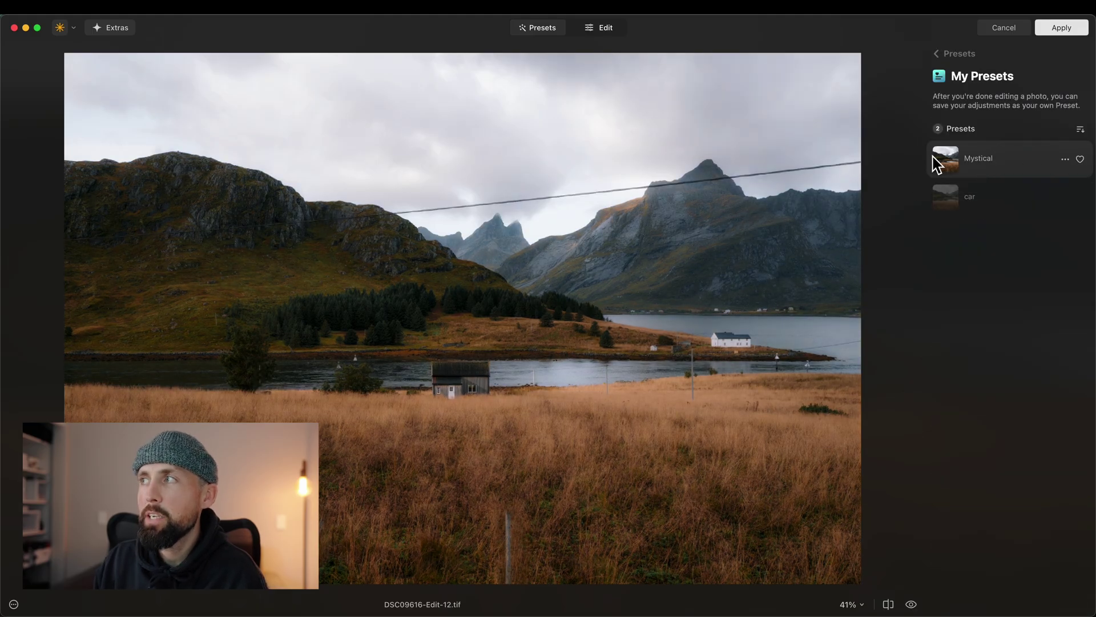
left_click(967, 162)
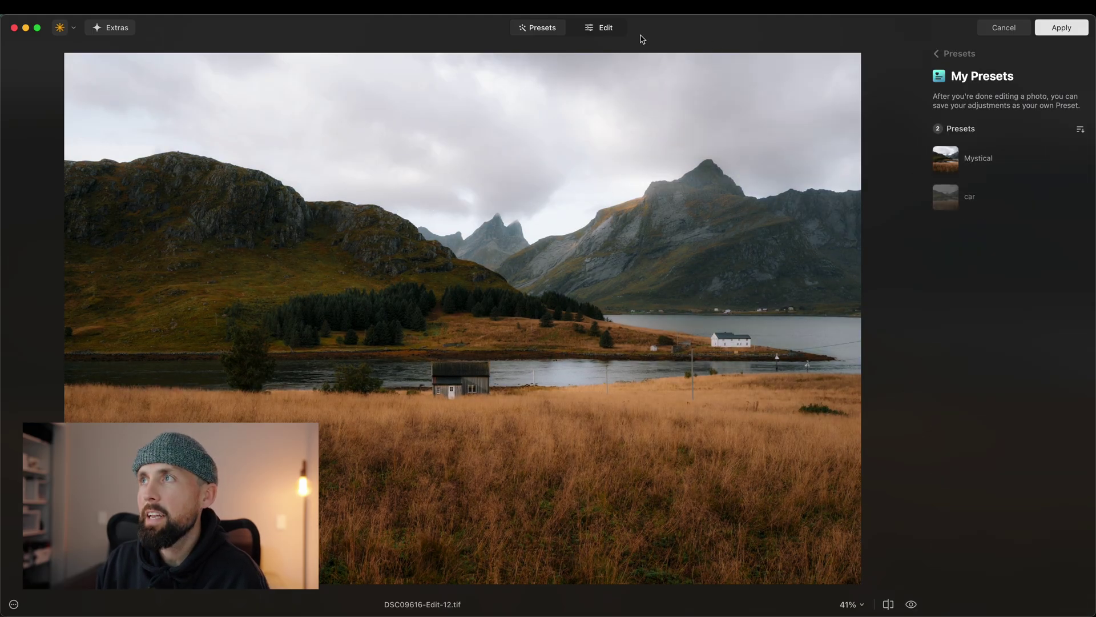
In the Edit workspace, compare the original and edited landscape with the before/after toggle
left_click(605, 28)
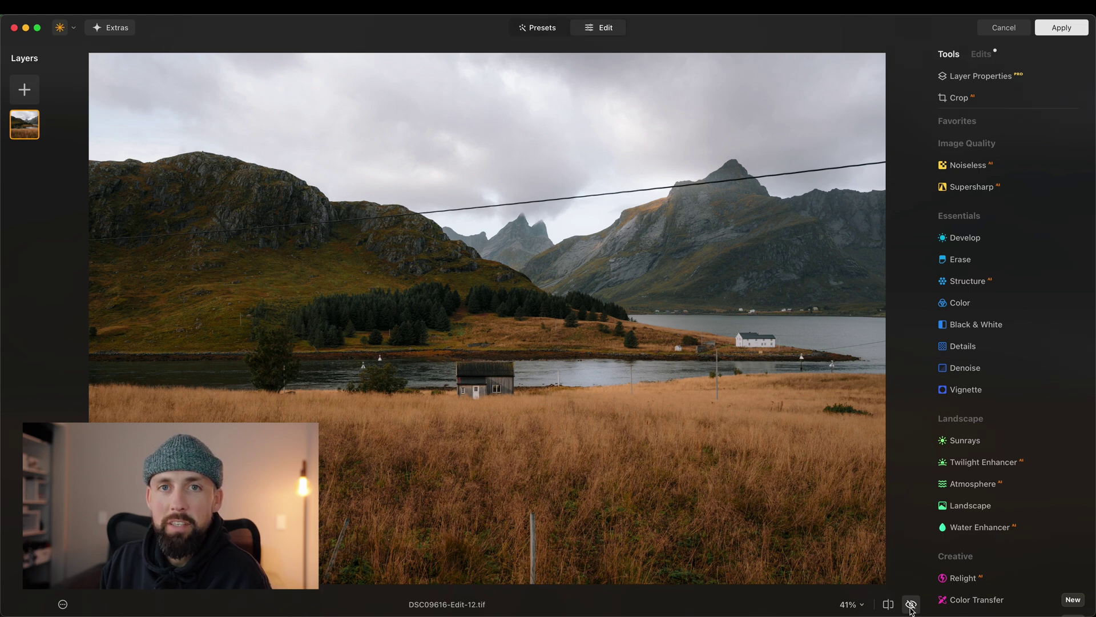
left_click(910, 607)
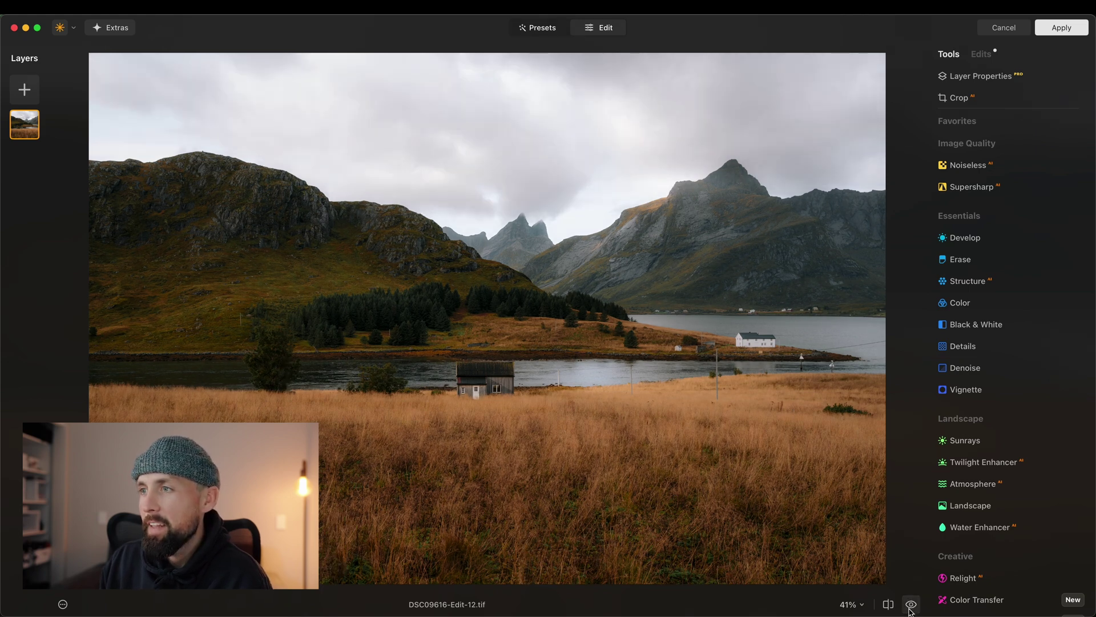
left_click(910, 608)
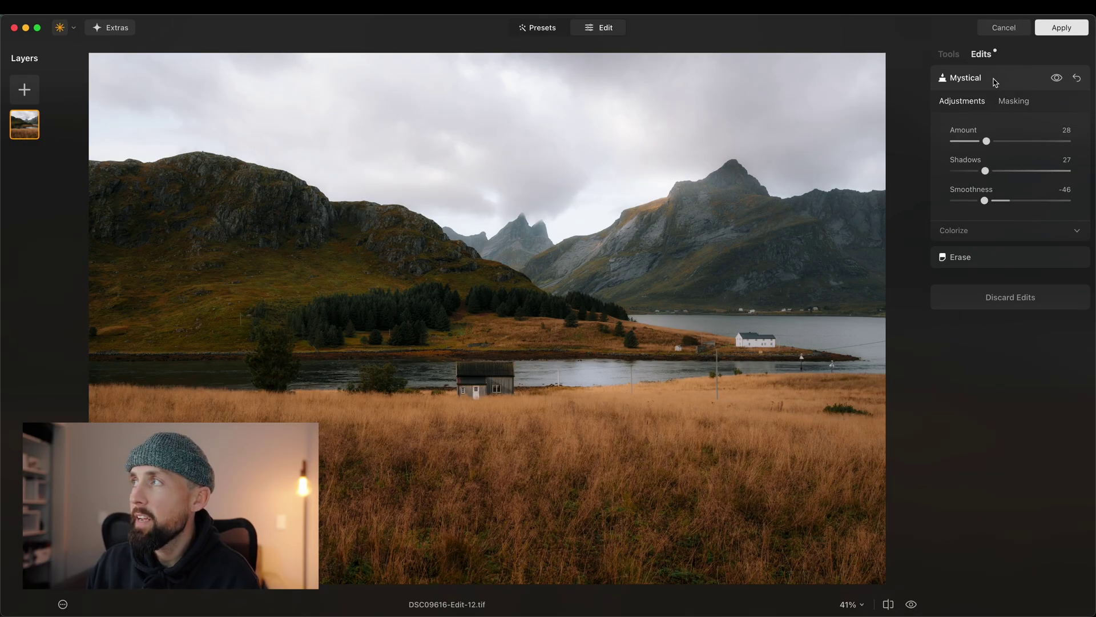
In the Edits list, compare the Mystical edit on and off, then reset and delete it
left_click(994, 81)
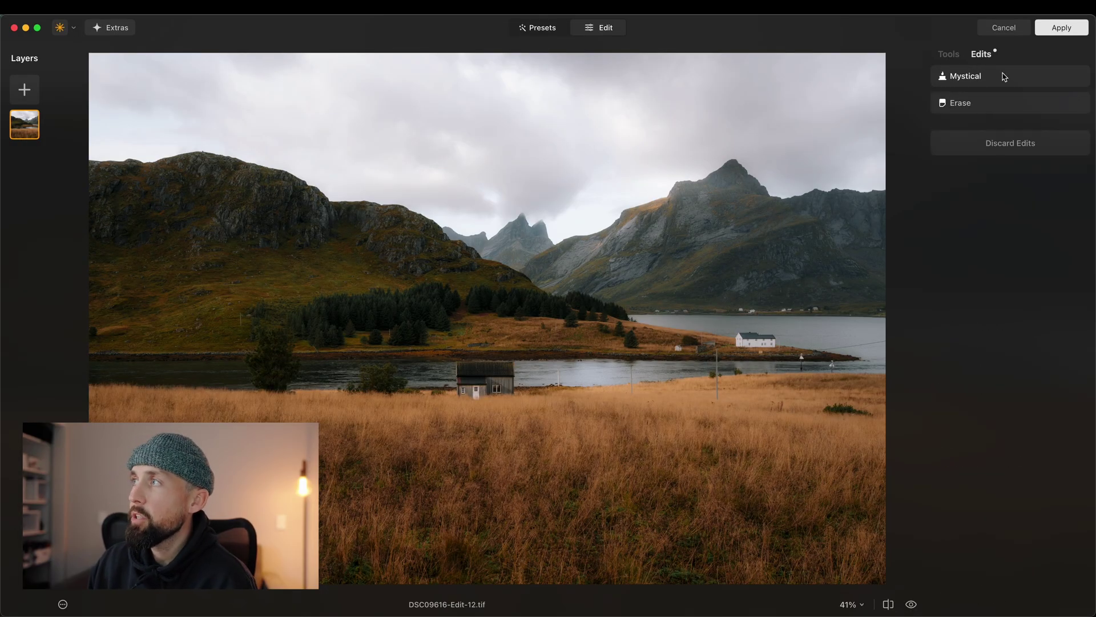
left_click(1010, 103)
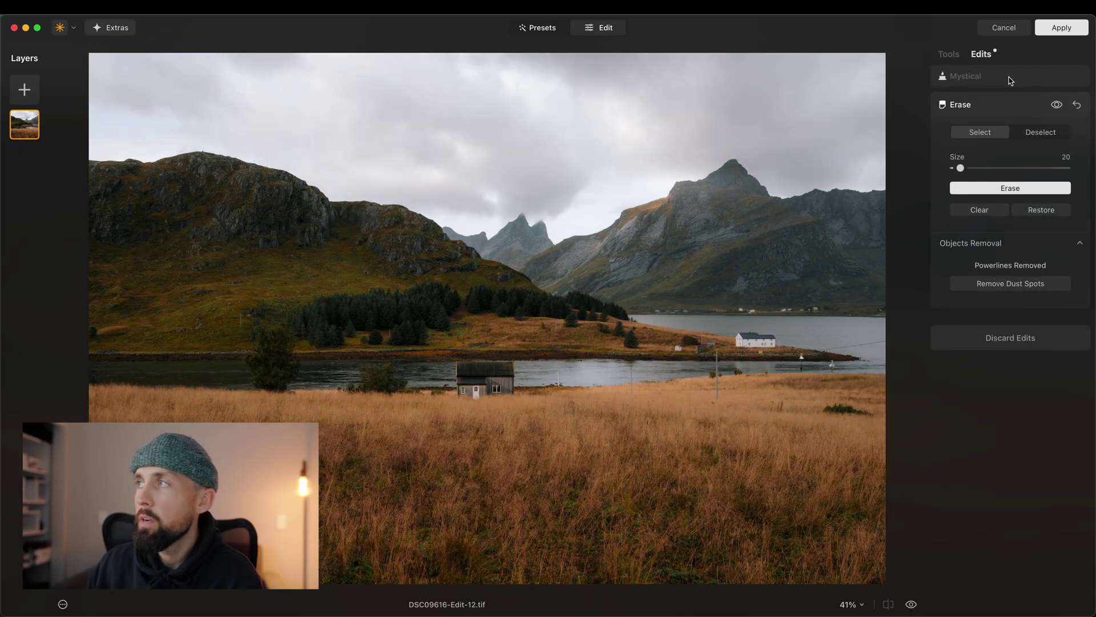
left_click(1011, 79)
left_click(1056, 78)
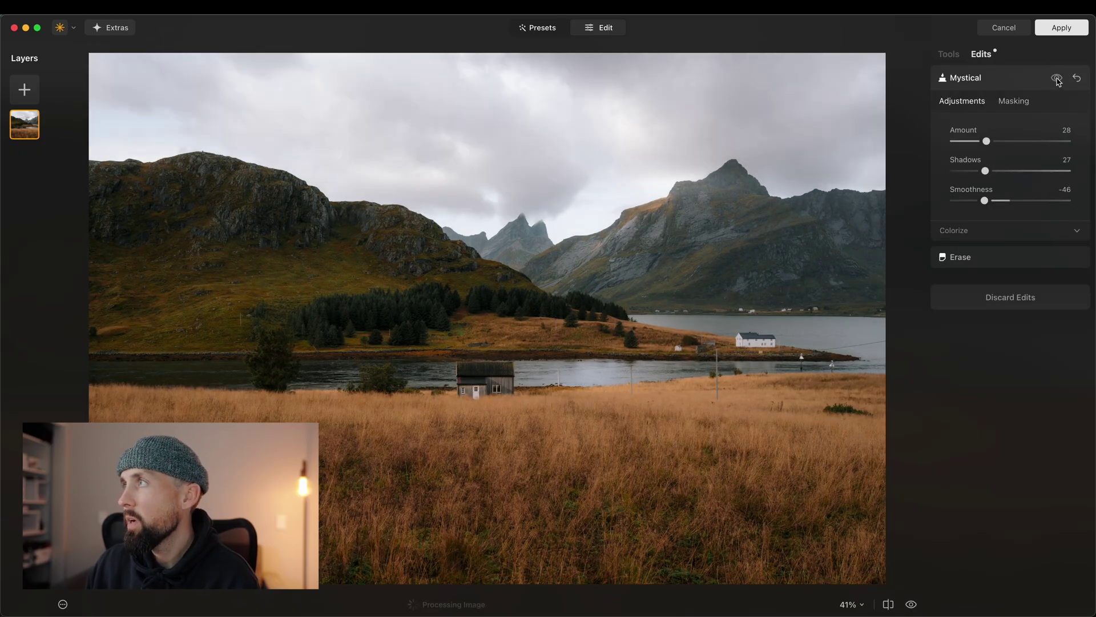
left_click(1057, 79)
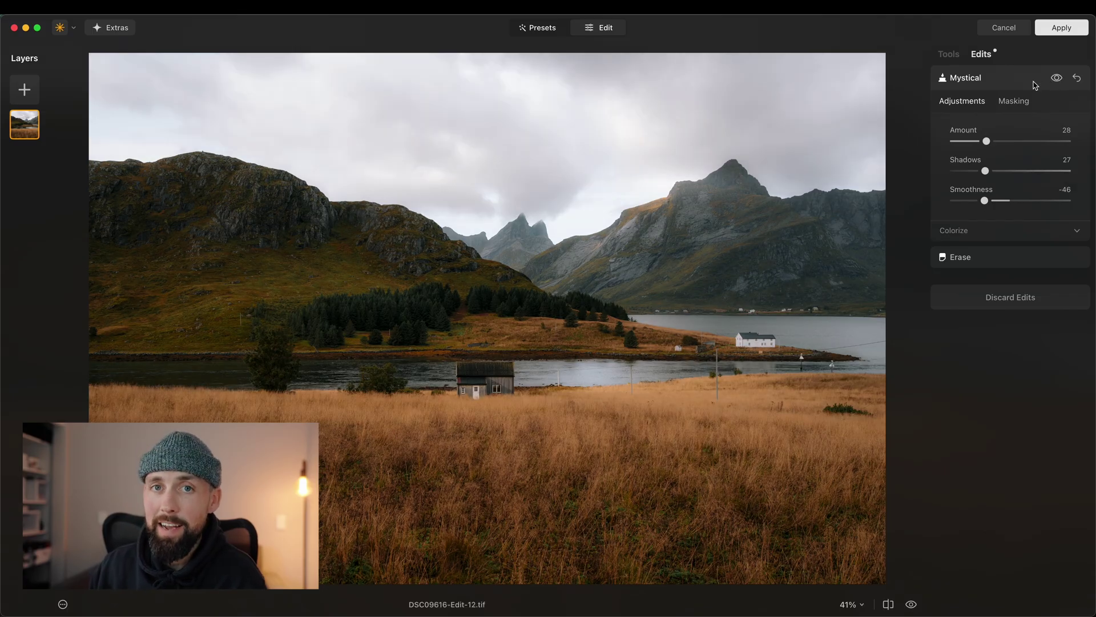
left_click(1035, 85)
left_click(1035, 84)
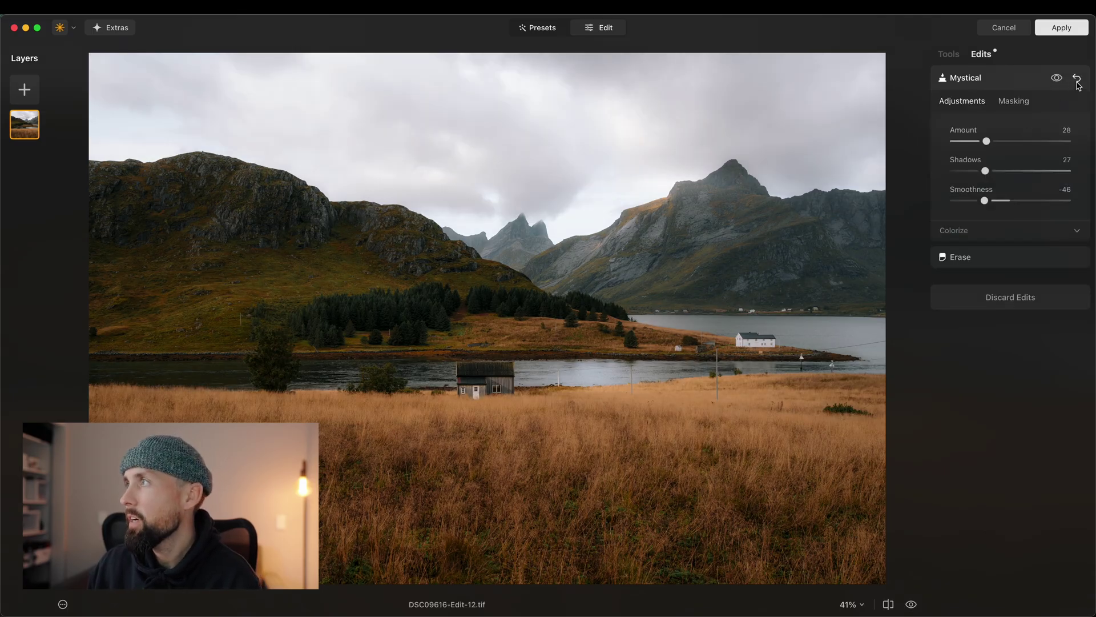
left_click(1077, 84)
left_click(1077, 82)
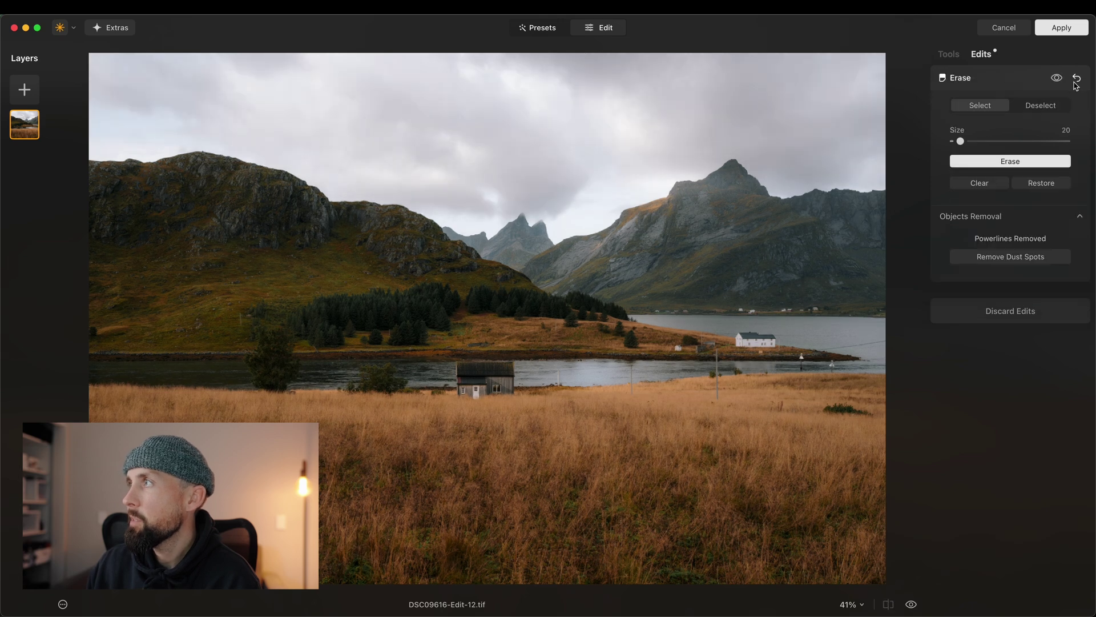
left_click(1008, 81)
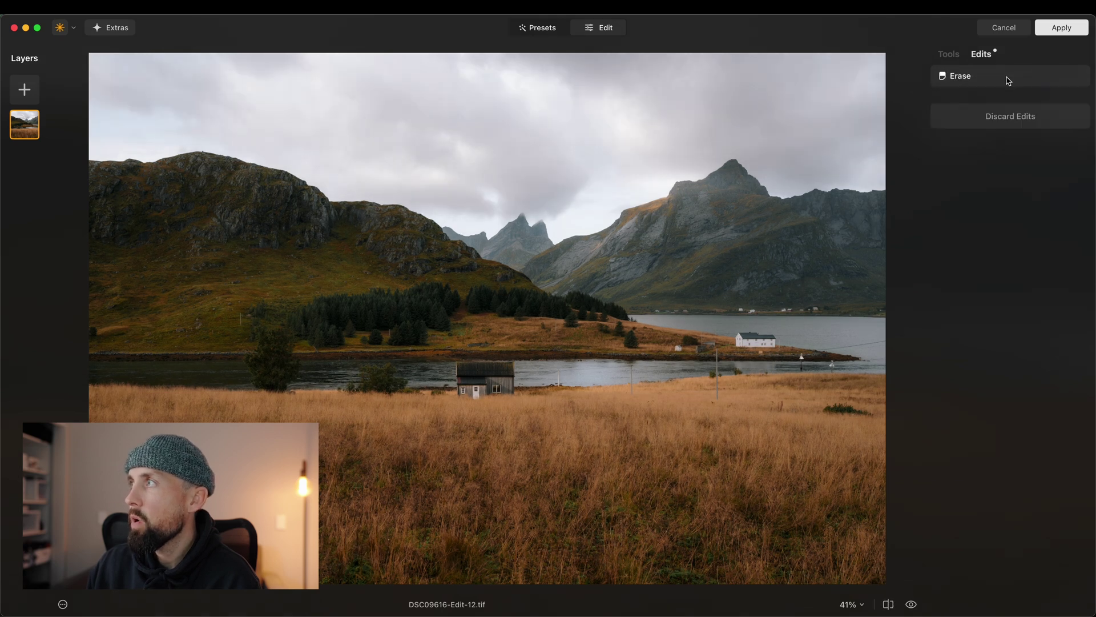
Open the Glow tool under Creative and bring up its glow-type list
left_click(946, 56)
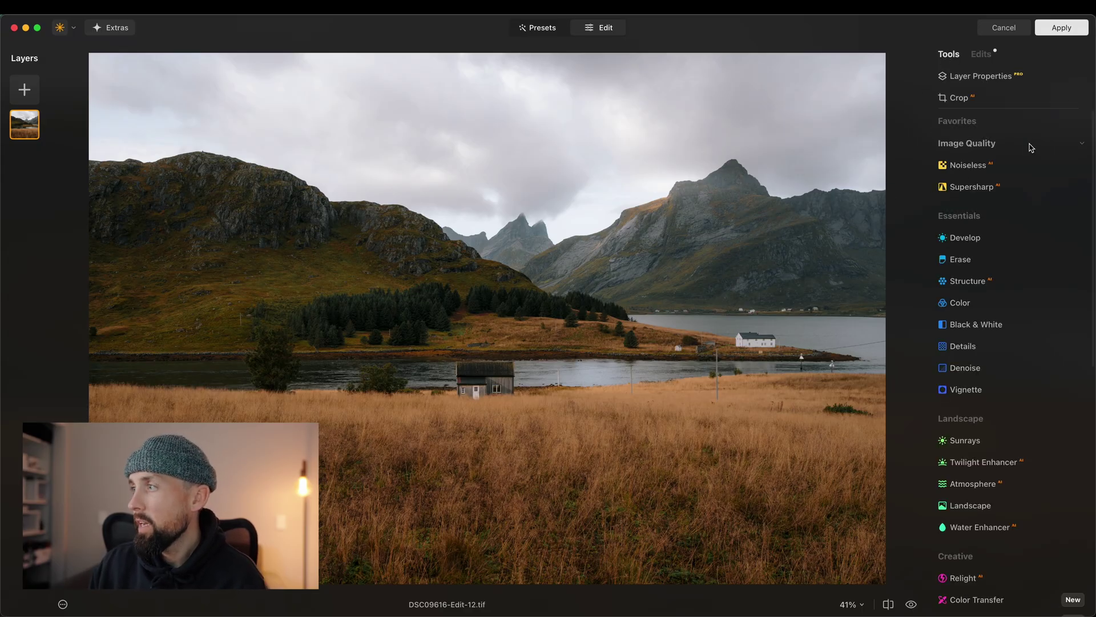
scroll(995, 167, "down", 5)
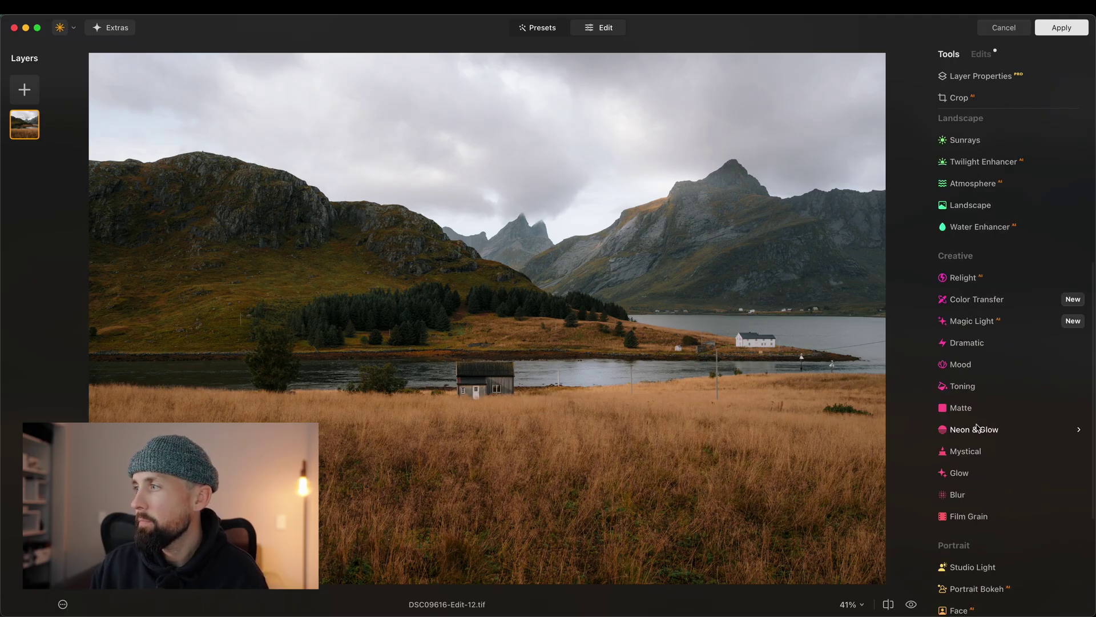
left_click(972, 473)
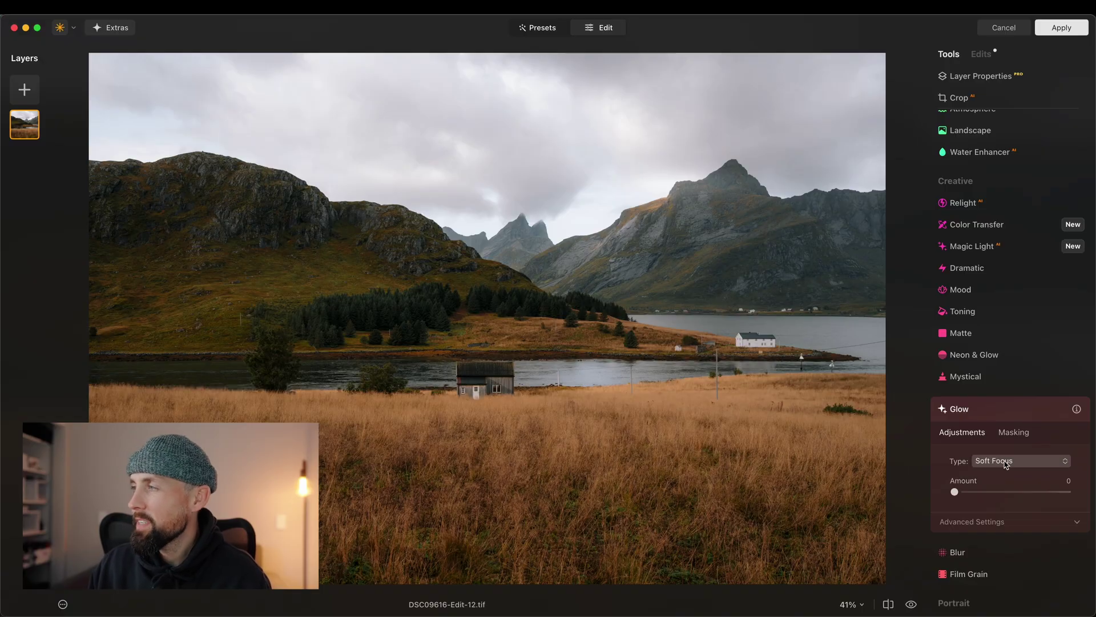
left_click(1005, 461)
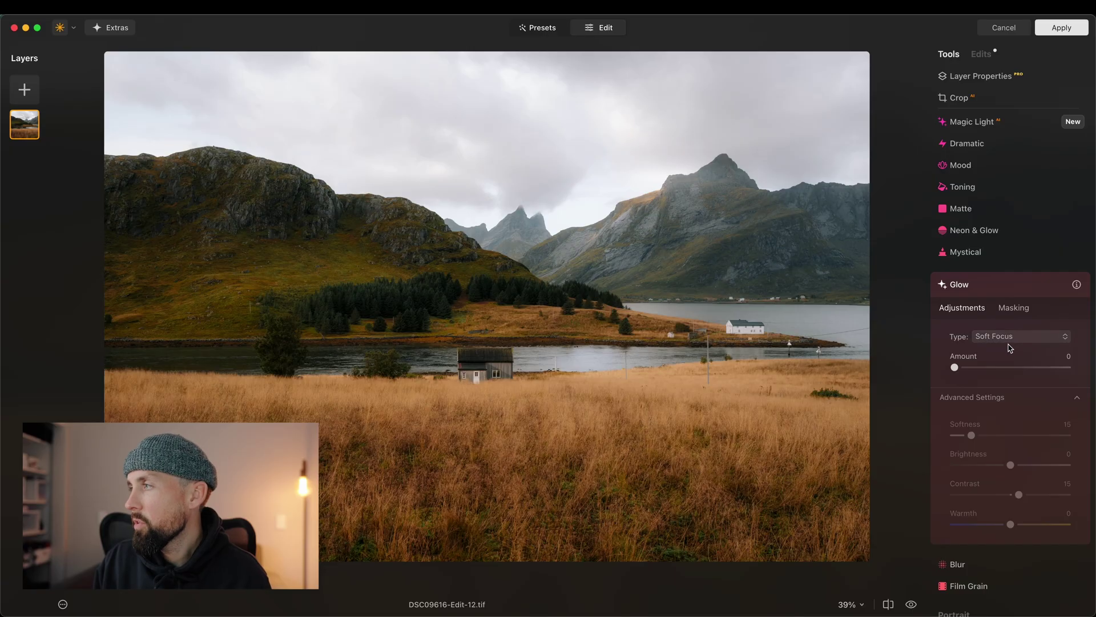
Set Glow type to Orton Effect at Amount 10 and compare it on and off
left_click(1010, 342)
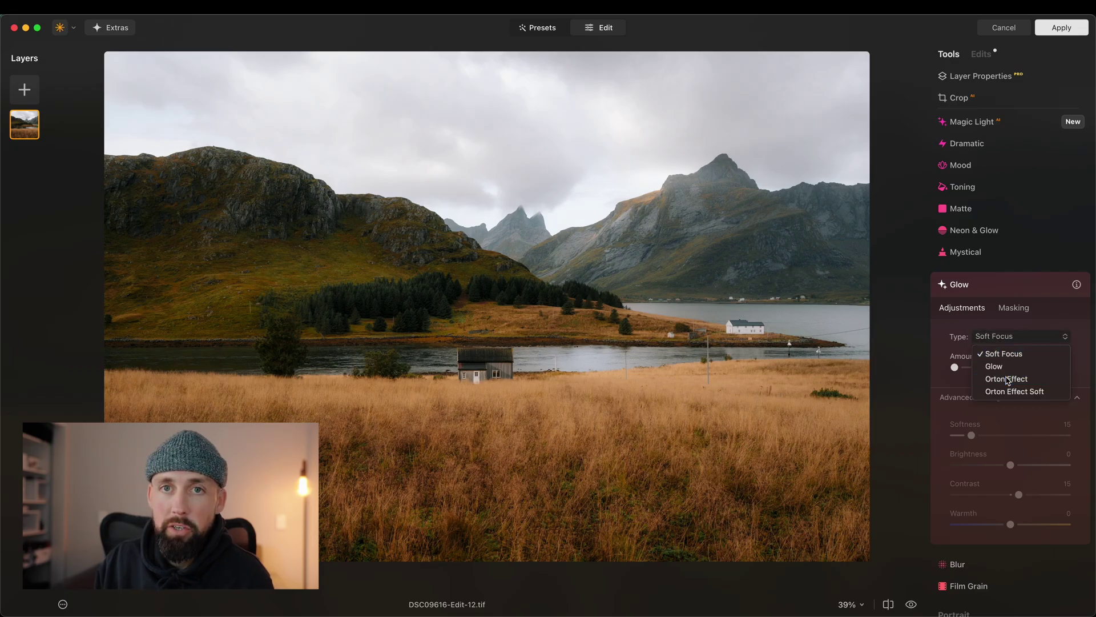
left_click(1007, 380)
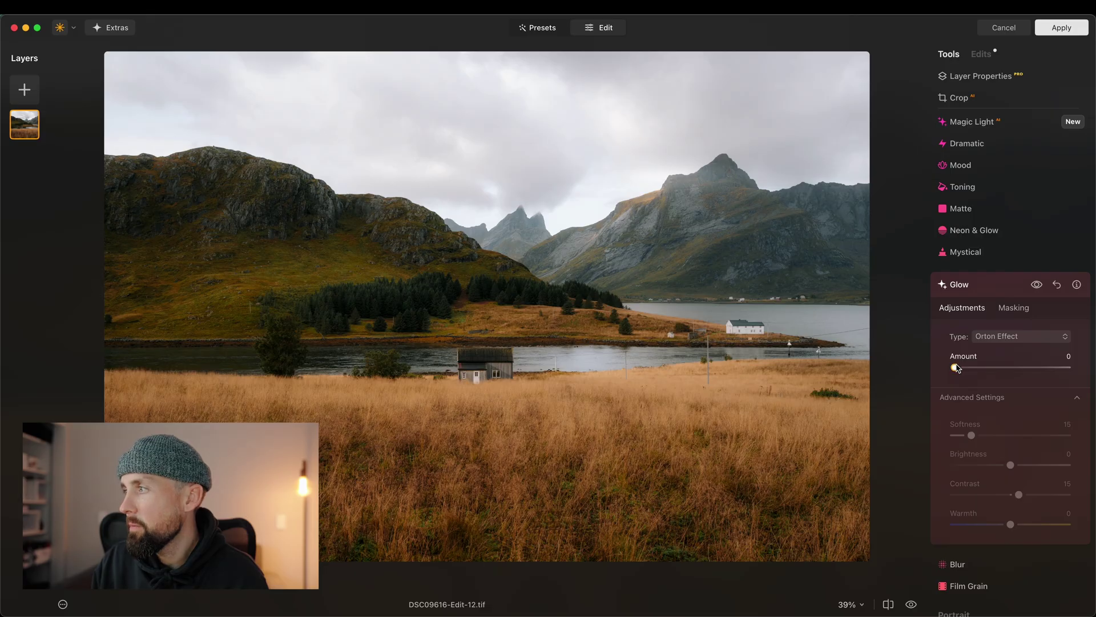
mouse_move(955, 369)
left_mouse_down()
mouse_move(1093, 363)
mouse_move(956, 371)
left_mouse_up()
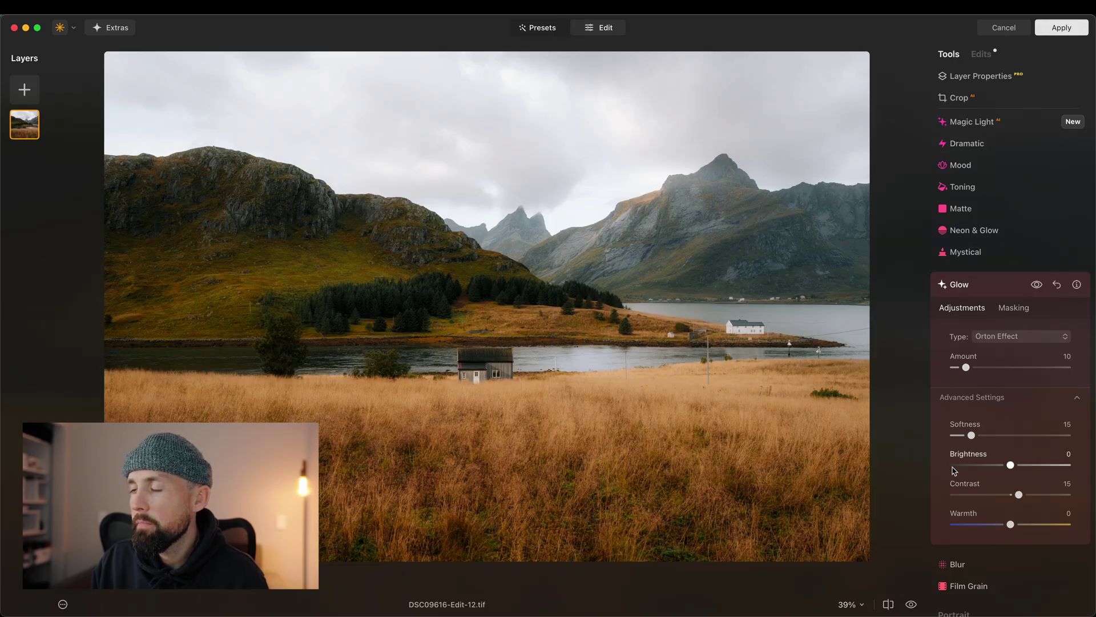
left_click(1037, 284)
left_click(1036, 284)
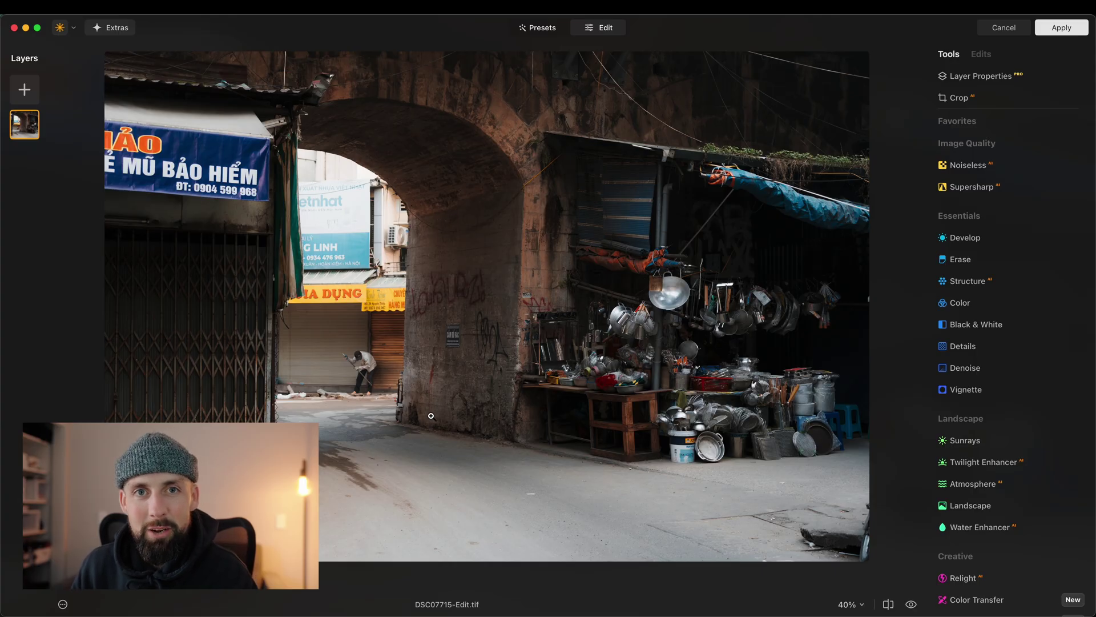
Zoom DSC07715-Edit.tif to 100% on the sweeping man under the archway
left_click(397, 357)
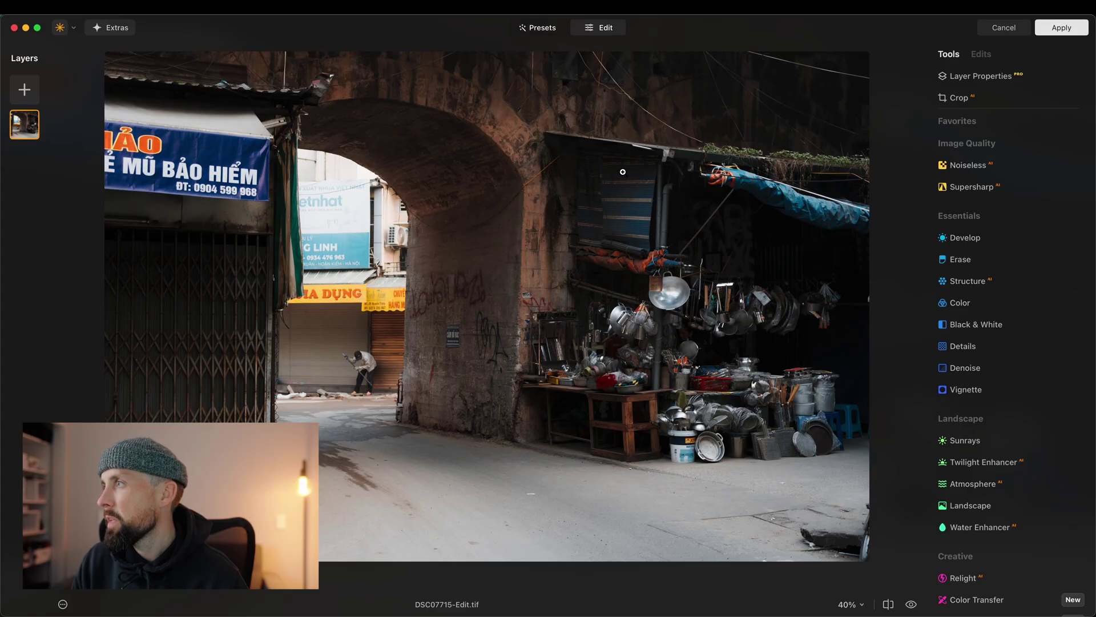
In Supersharp, add a radial gradient mask drawn over the sweeping man, then return to Adjustments
left_click(968, 187)
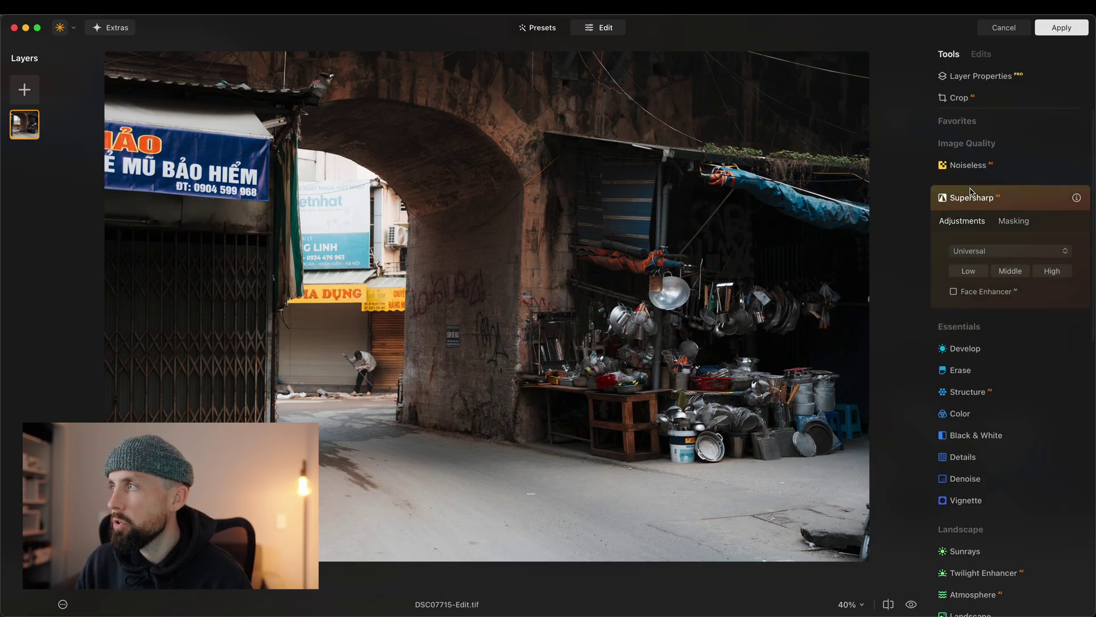
left_click(1003, 225)
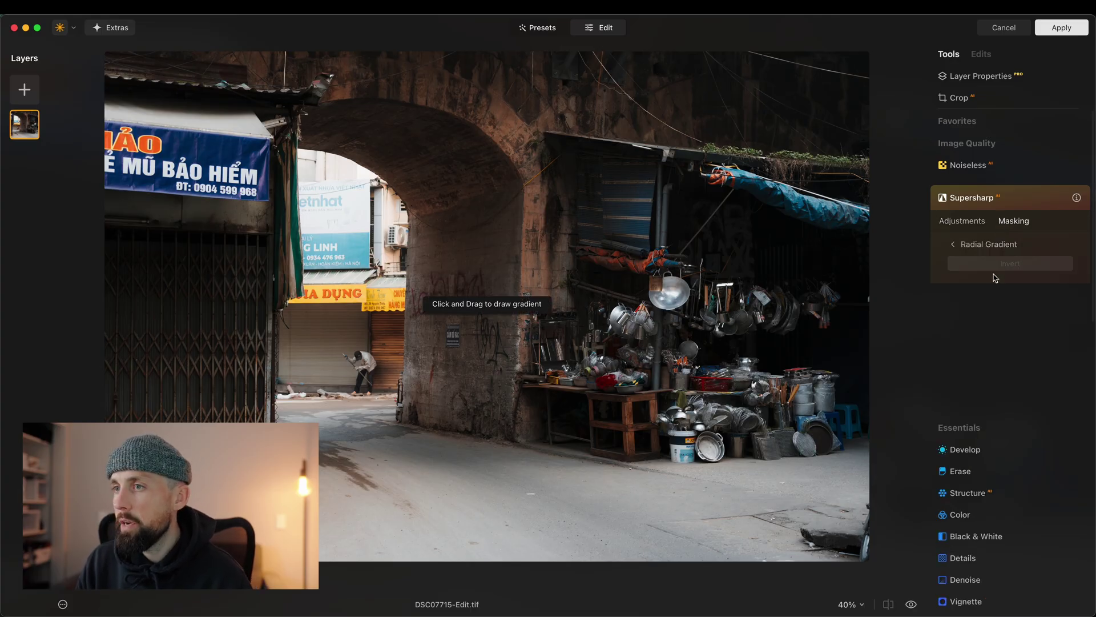
left_click(990, 279)
mouse_move(358, 355)
left_mouse_down()
mouse_move(422, 354)
mouse_move(361, 365)
left_mouse_up()
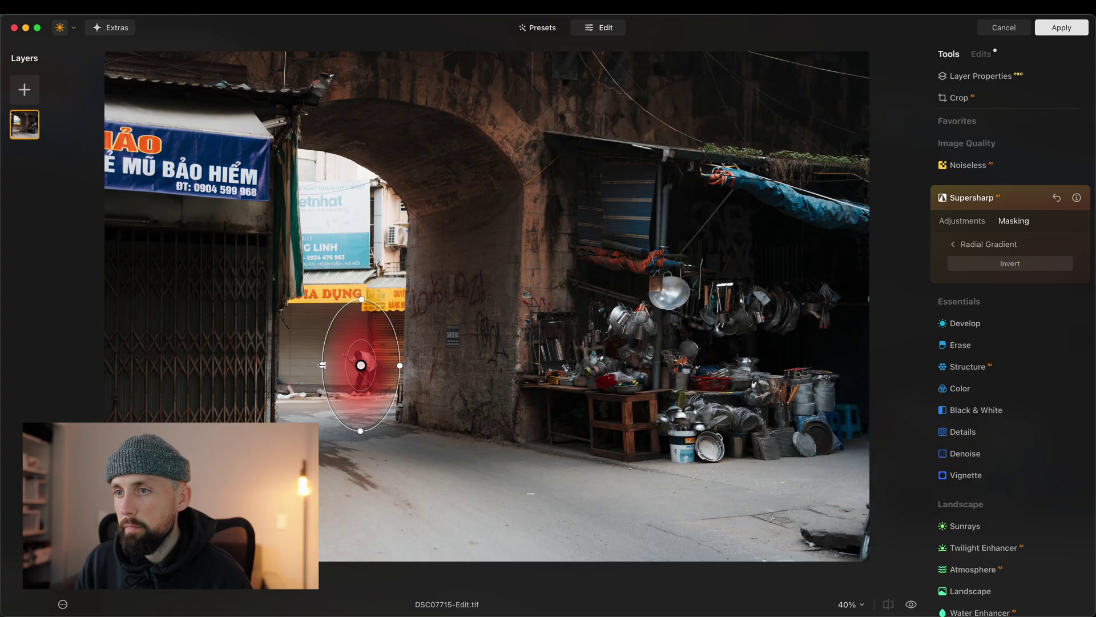
left_click_drag(320, 364, 322, 365)
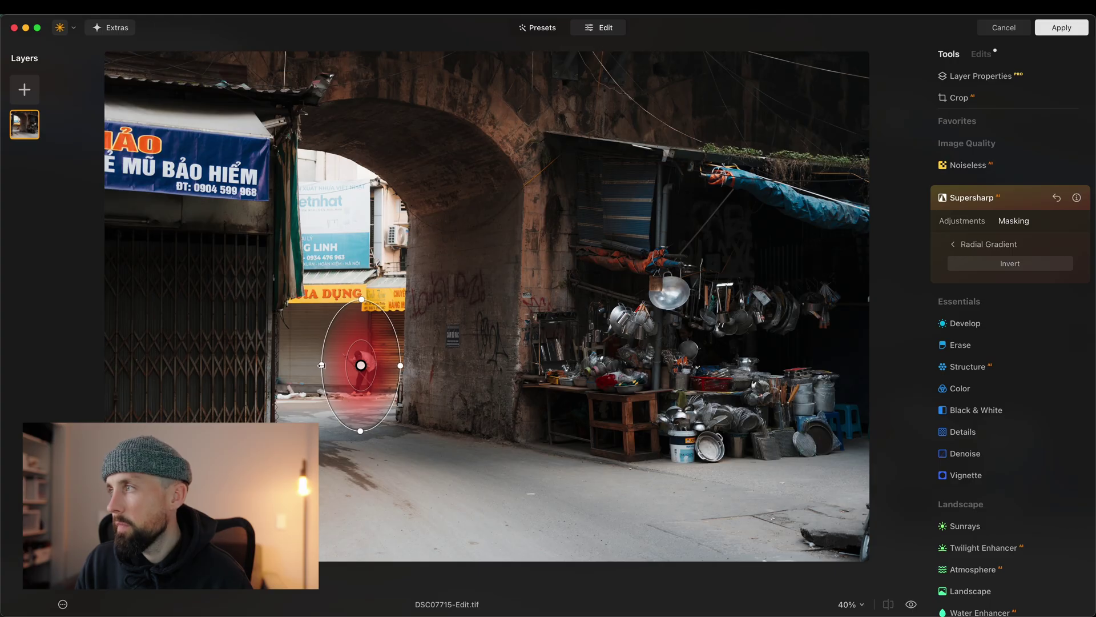
left_click(963, 224)
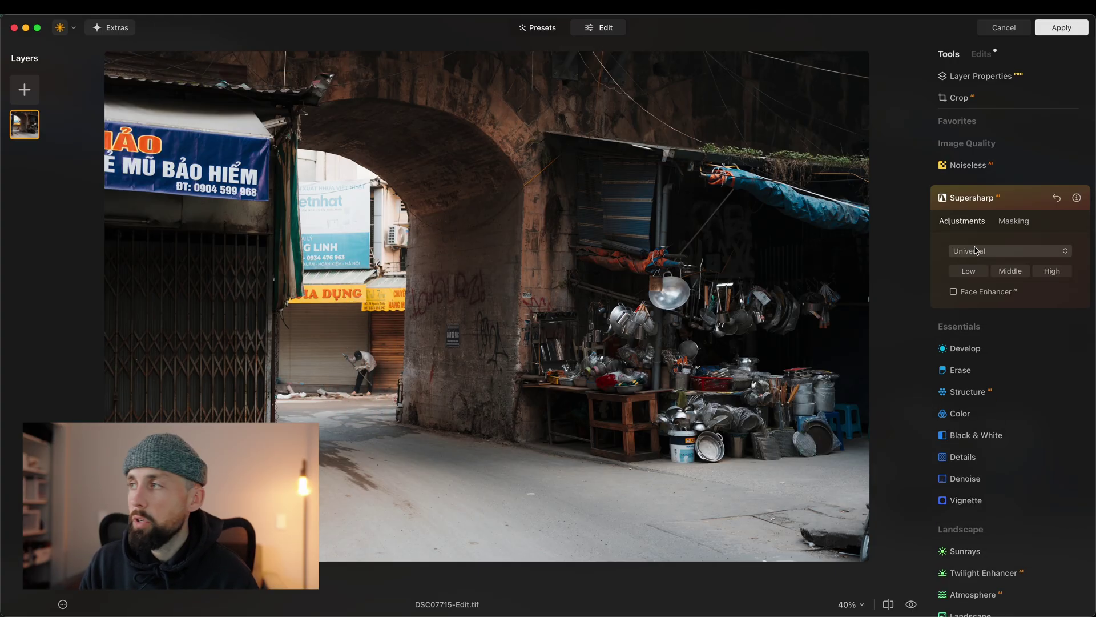
Apply Supersharp in Universal mode at Low strength and toggle it off to compare
left_click(975, 250)
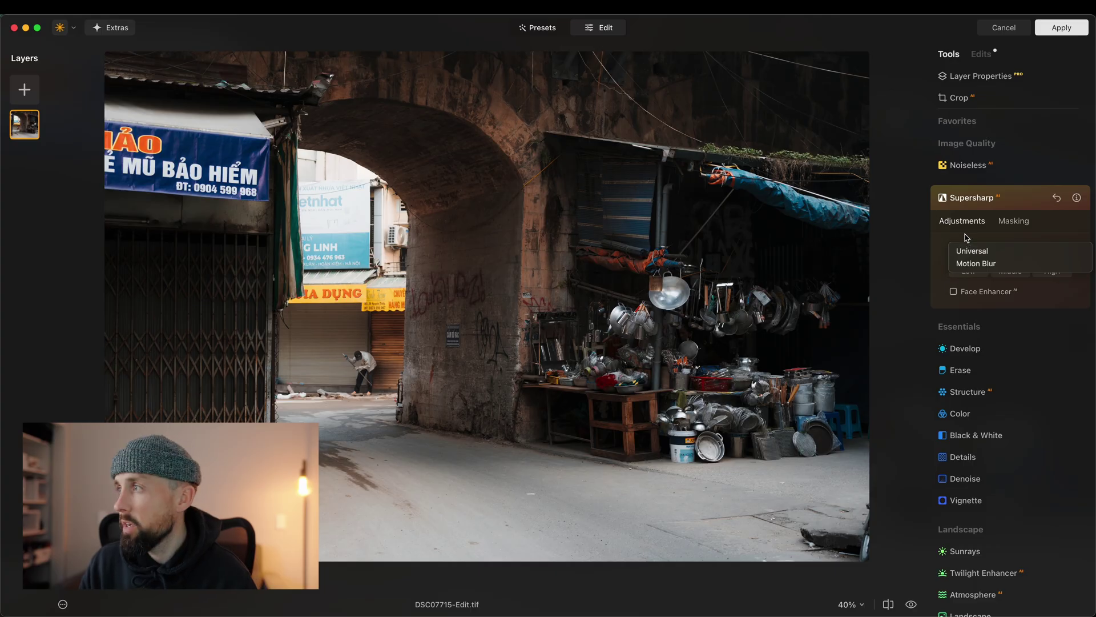
left_click(979, 255)
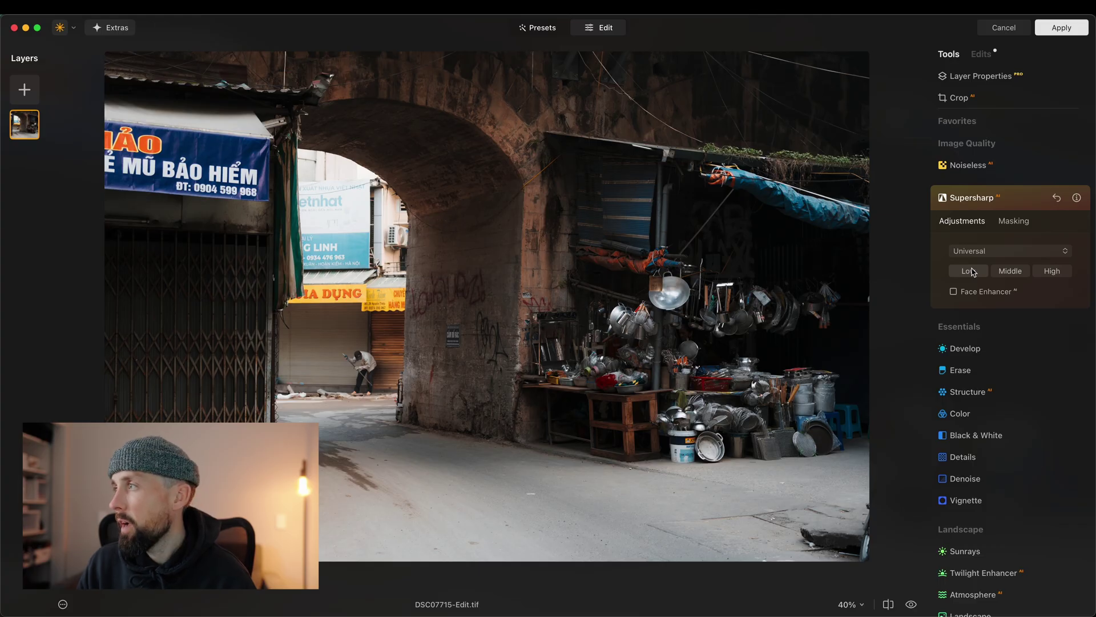
left_click(973, 272)
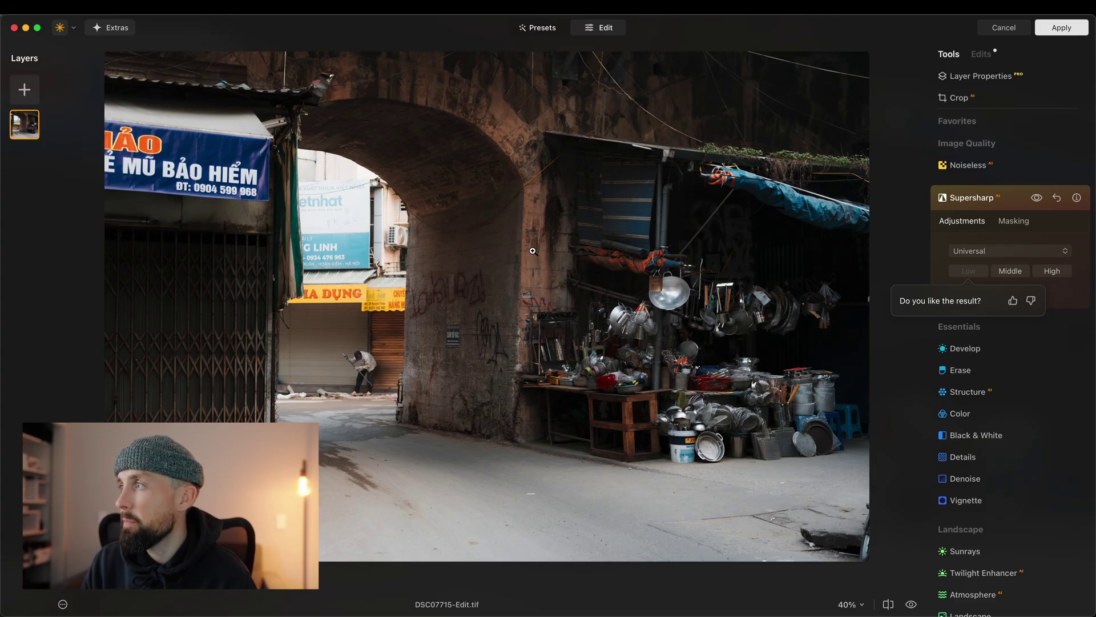
left_click(1037, 198)
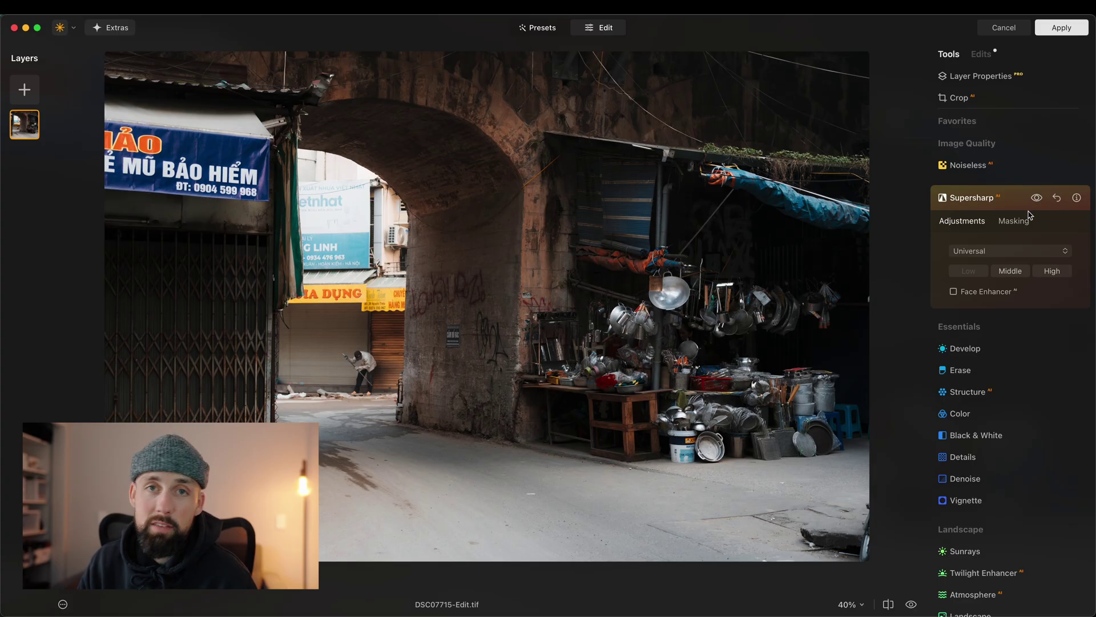
Raise the Supersharp strength on the sweeping man to Middle
left_click(1018, 274)
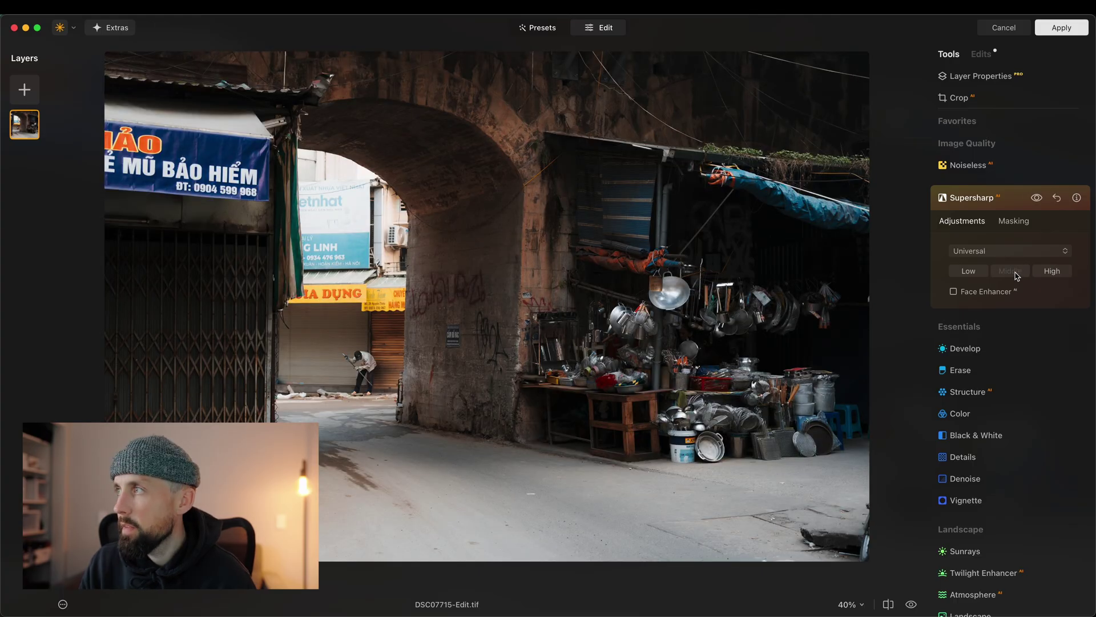